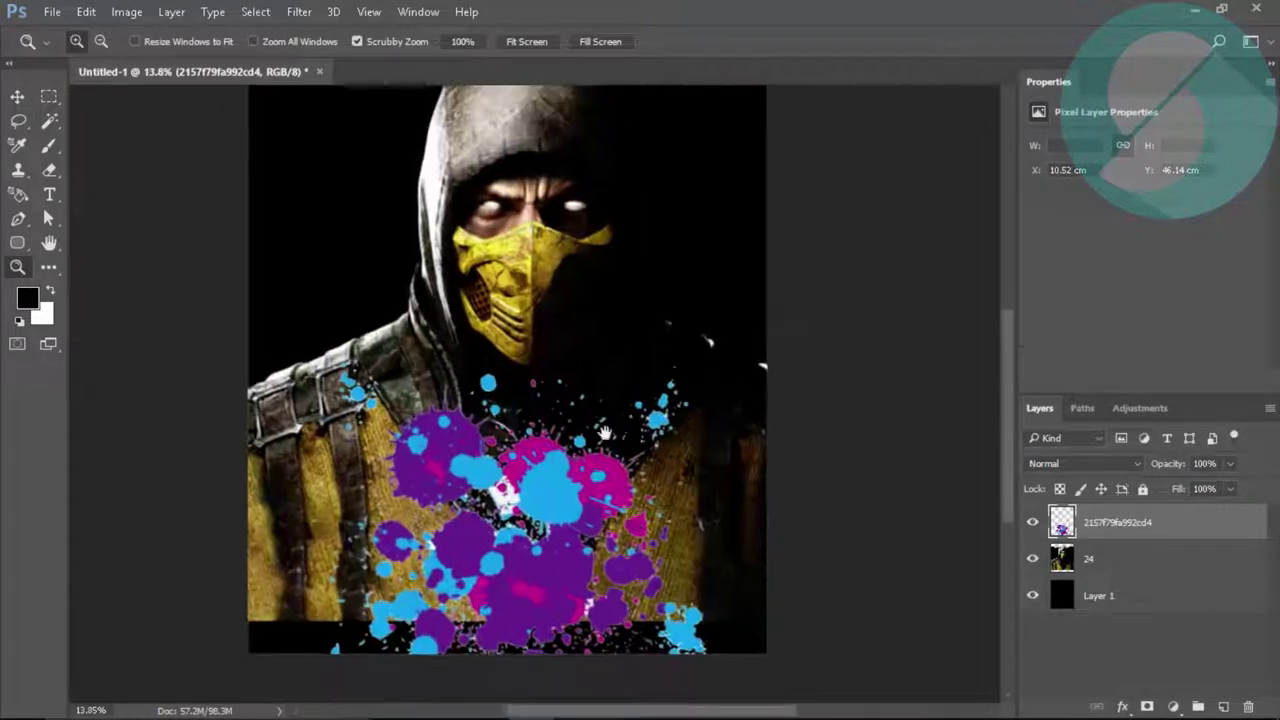
Flip the splatter vertically and narrow it, load it as a selection, and re-show layer 24.
left_click_drag(921, 410, 628, 440)
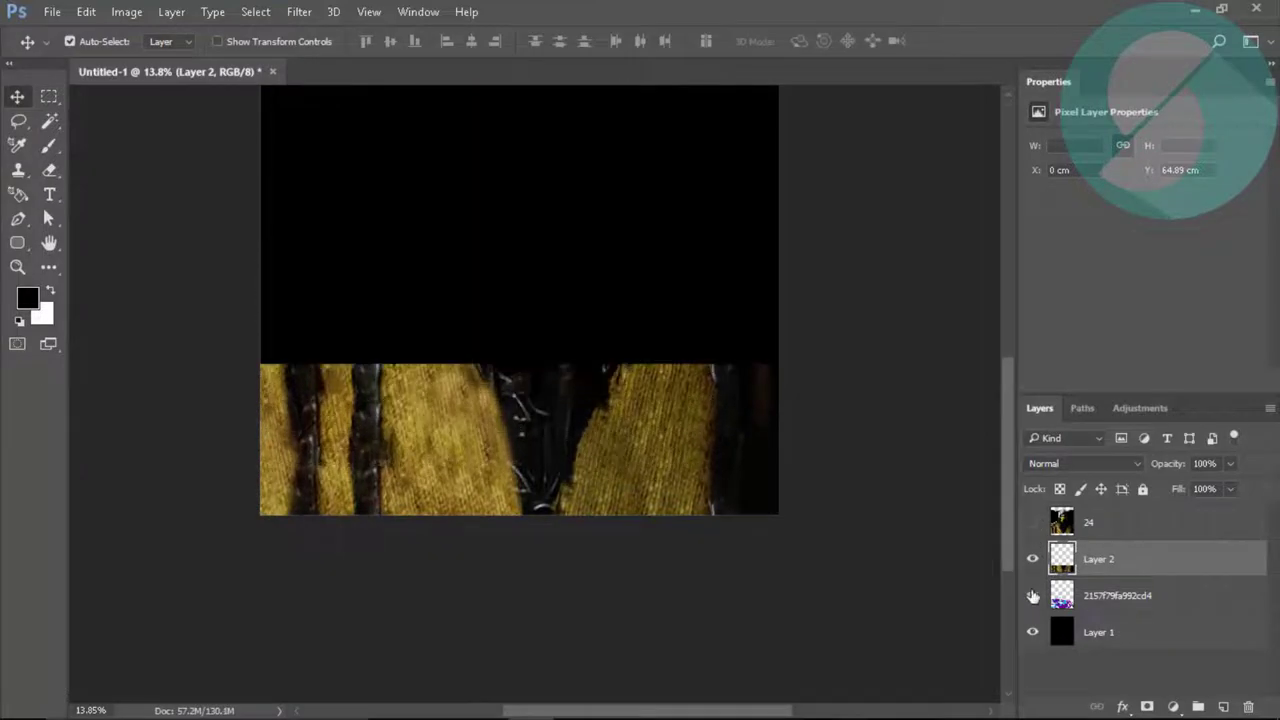
left_click(1033, 596)
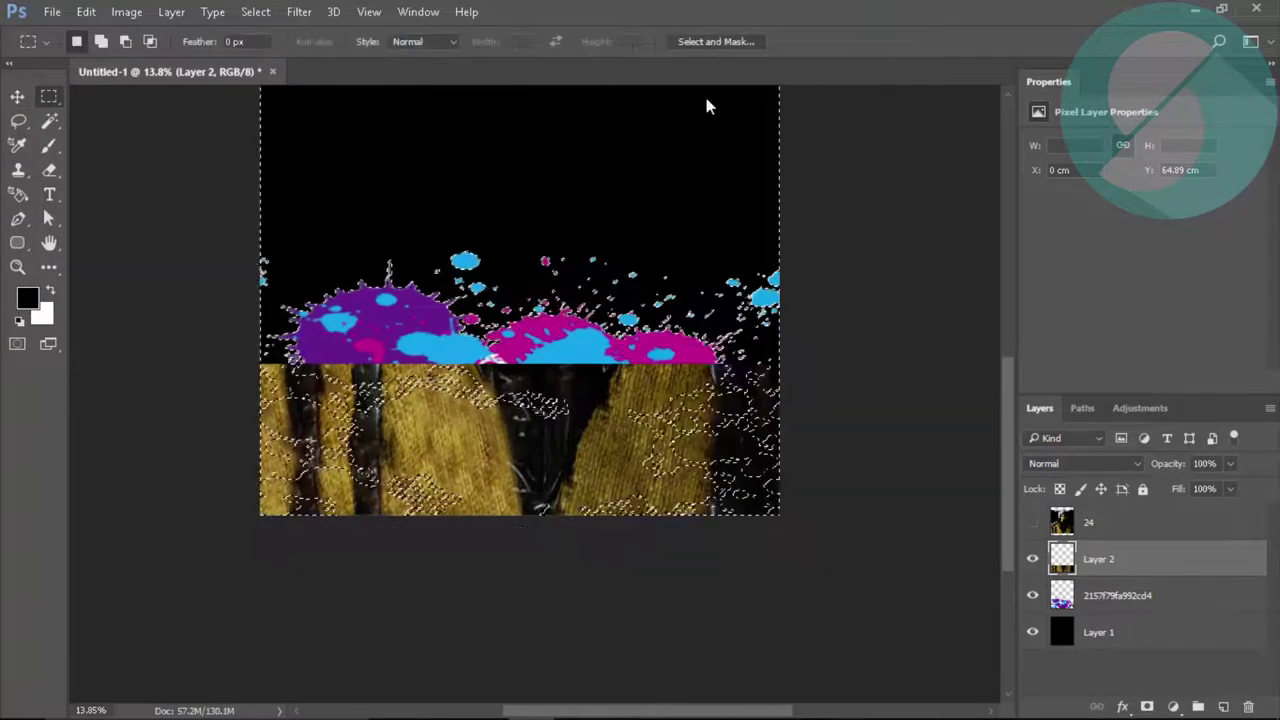
left_click(1033, 521)
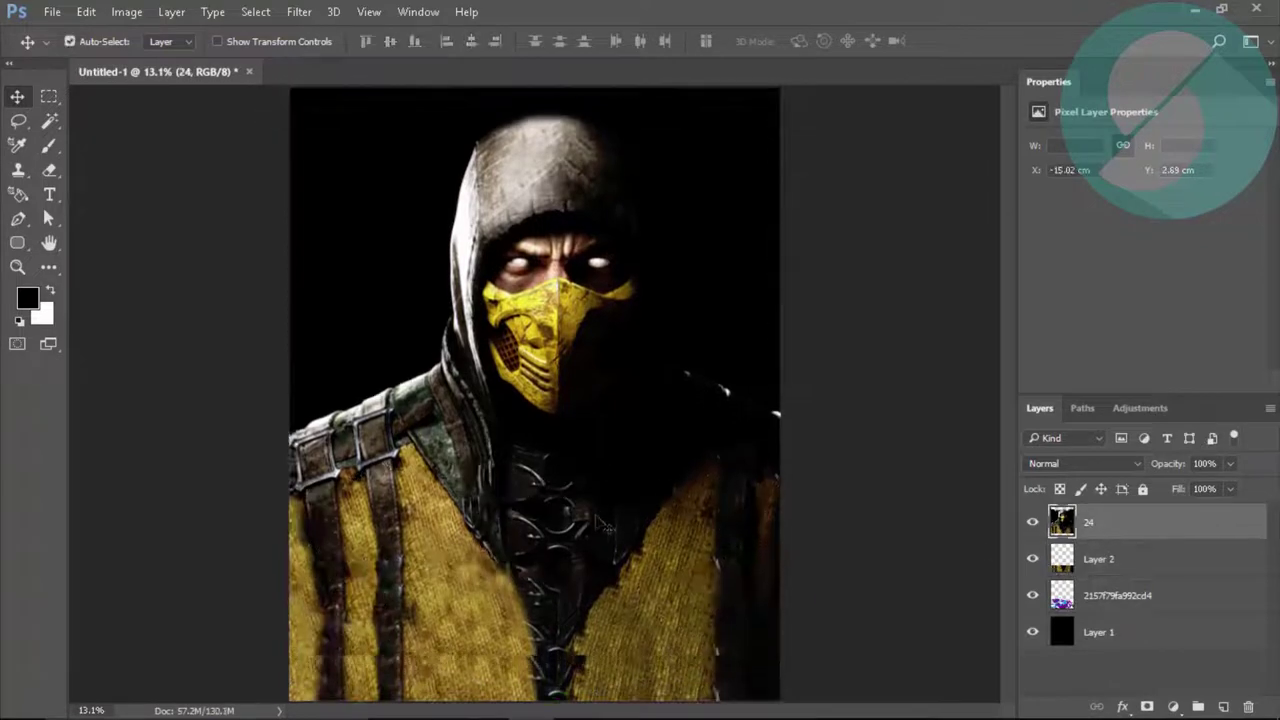
Move the splatter to the poster bottom and stretch the torso piece down to the canvas bottom.
left_click(1098, 559)
left_click(1117, 595)
left_click_drag(568, 690, 568, 652)
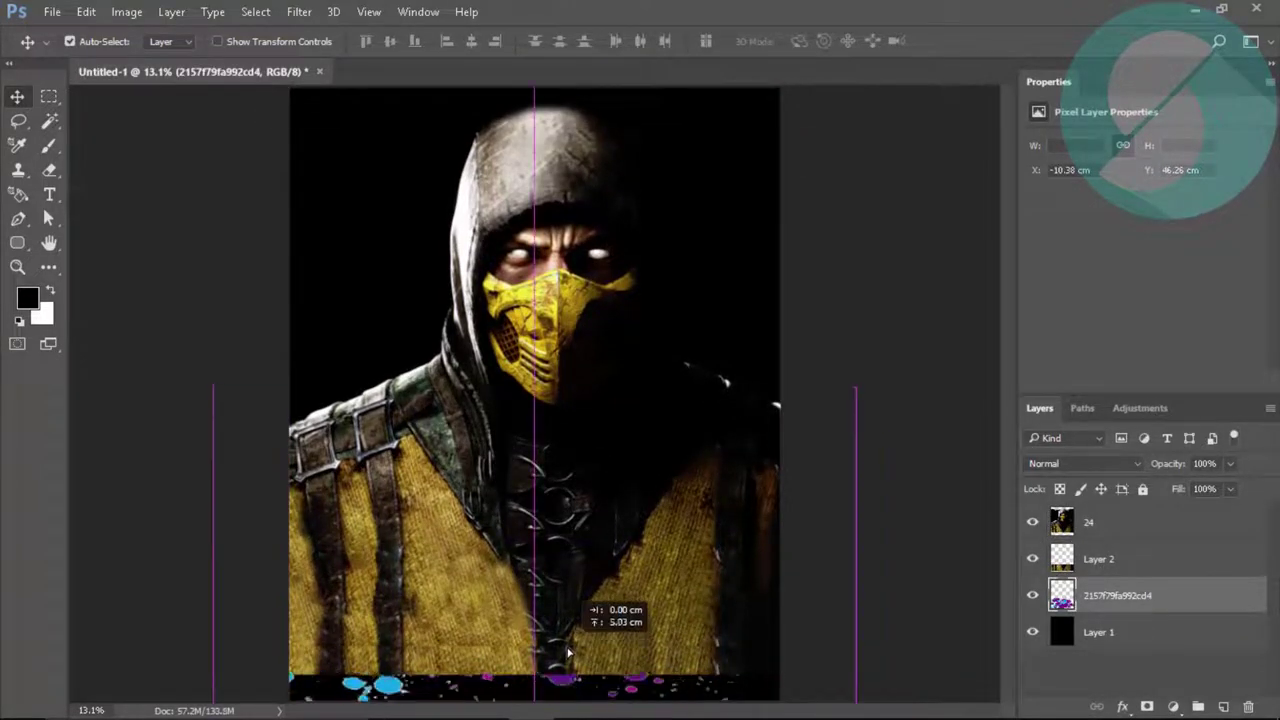
left_click(1033, 521)
left_click(1098, 559)
key("ctrl+t")
left_click_drag(535, 557, 535, 700)
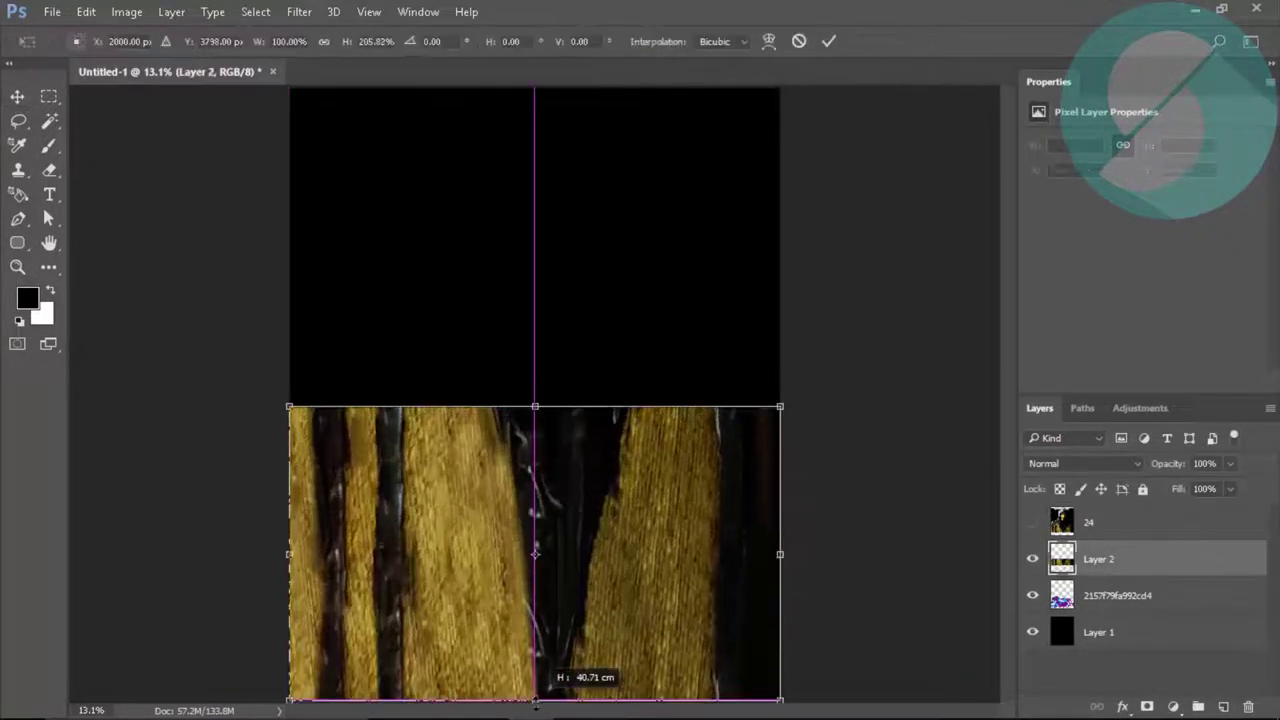
key("Return")
Mask the torso piece with the splatter shape as a selection.
left_click(1117, 595)
left_click(1061, 595, "ctrl")
key("m")
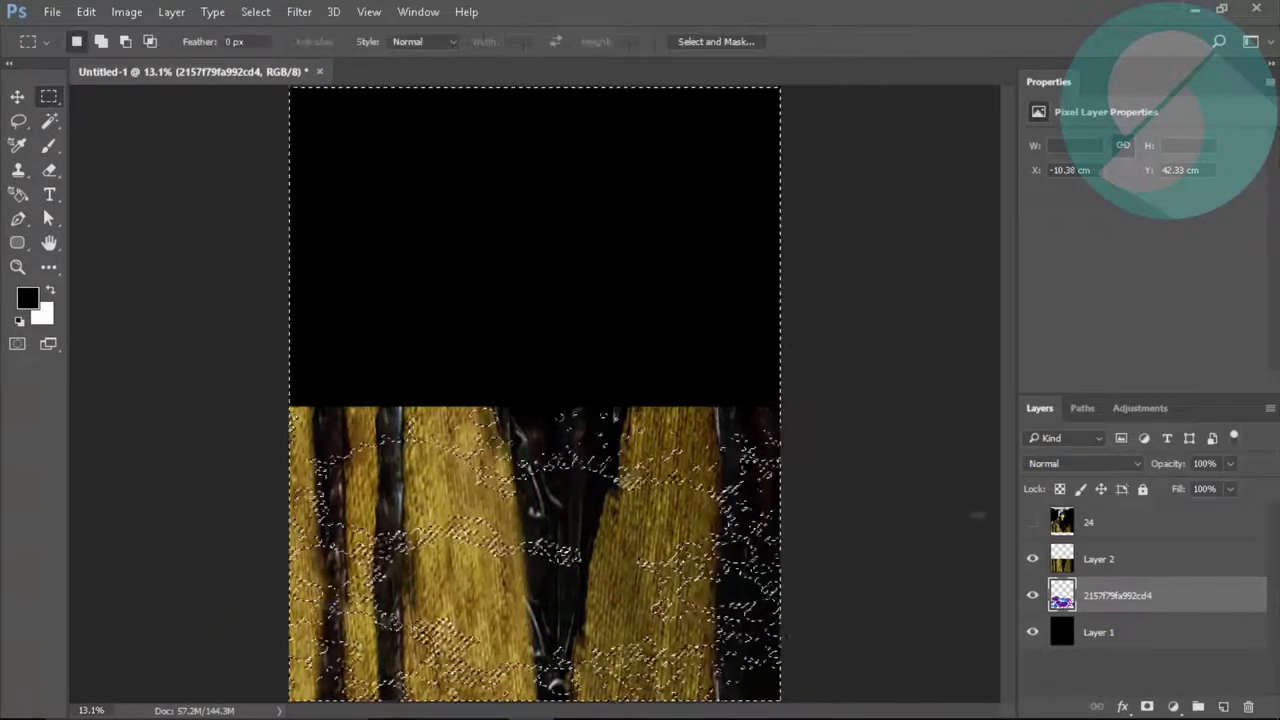
left_click(1098, 559)
left_click(1147, 706)
Nudge layer 24 down slightly and brush on its mask around the lower torso.
left_click(1033, 521)
left_click(1088, 521)
key("v")
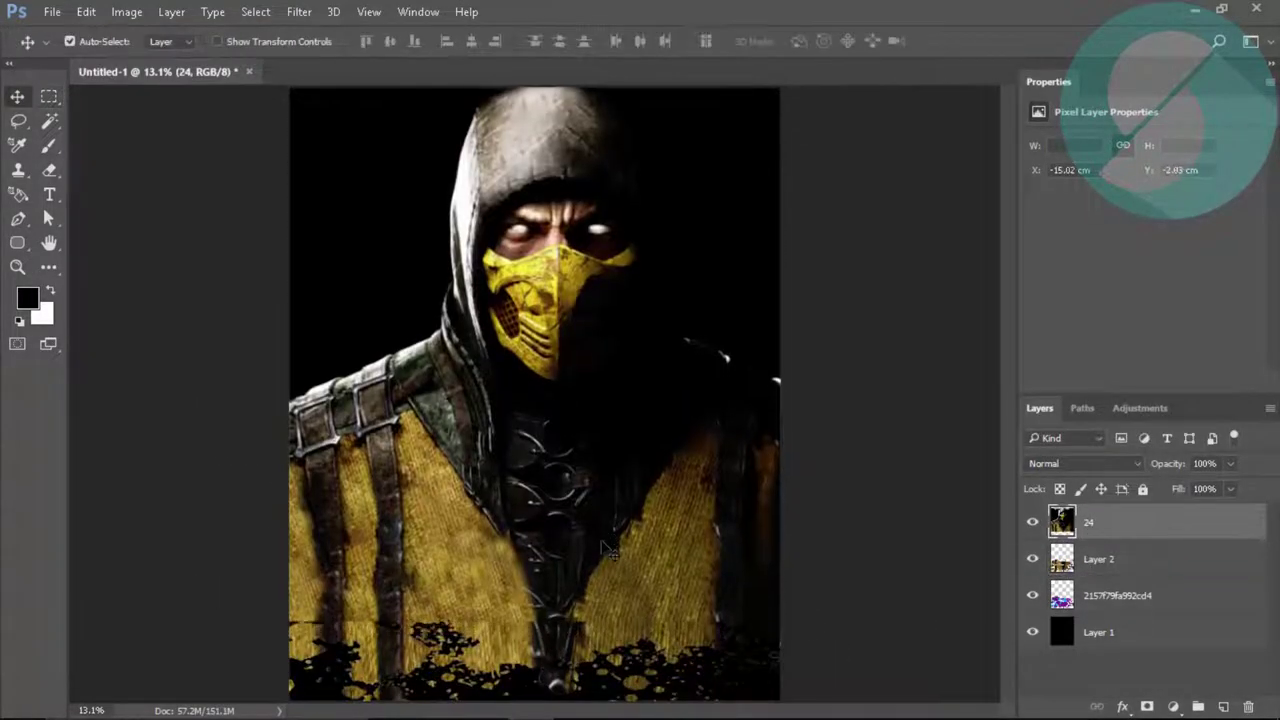
key("shift+Down")
key("shift+Down")
key("shift+Down")
key("z")
left_click_drag(545, 590, 620, 590)
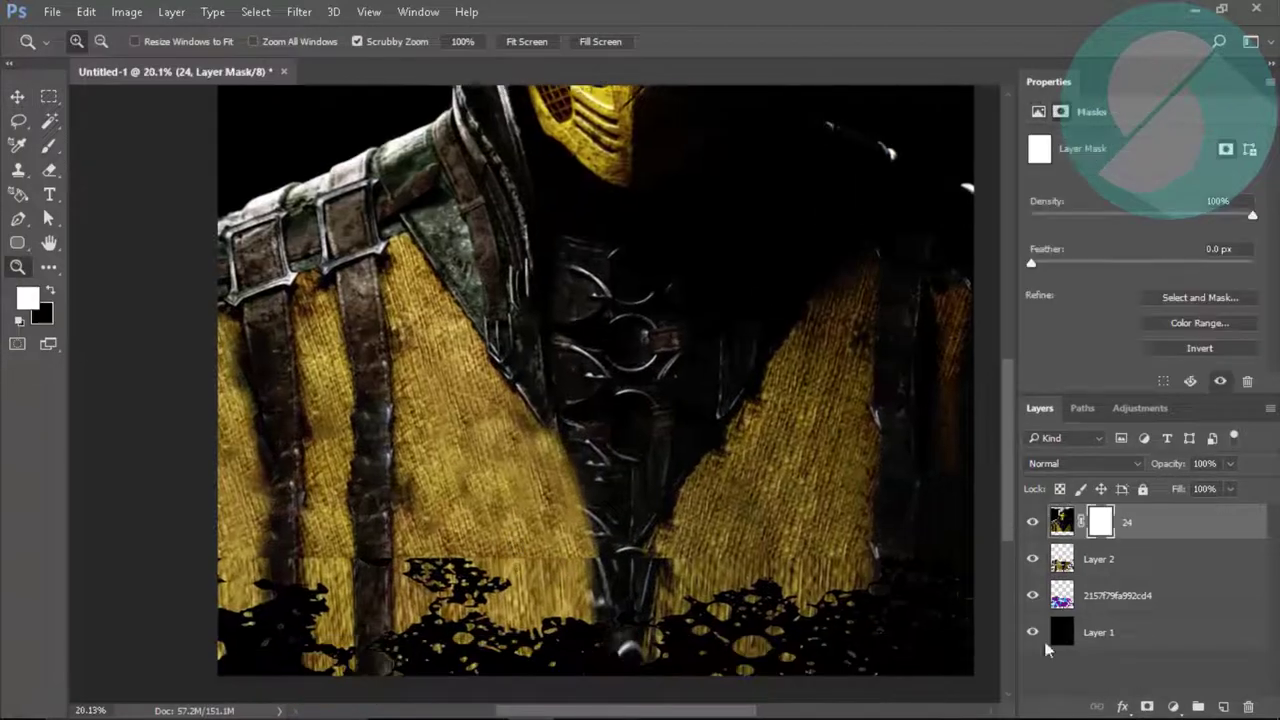
key("b")
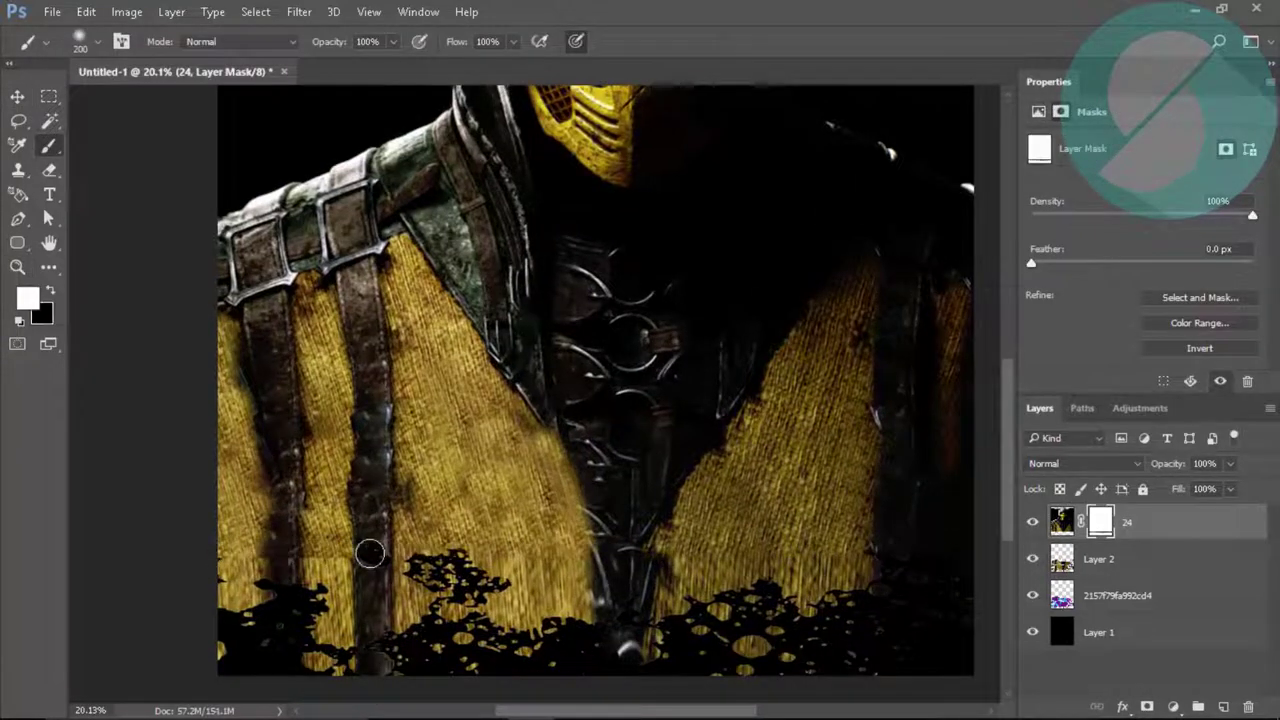
Merge the torso and splatter pieces into the Scorpion image layer.
key("z")
key("ctrl+0")
key("v")
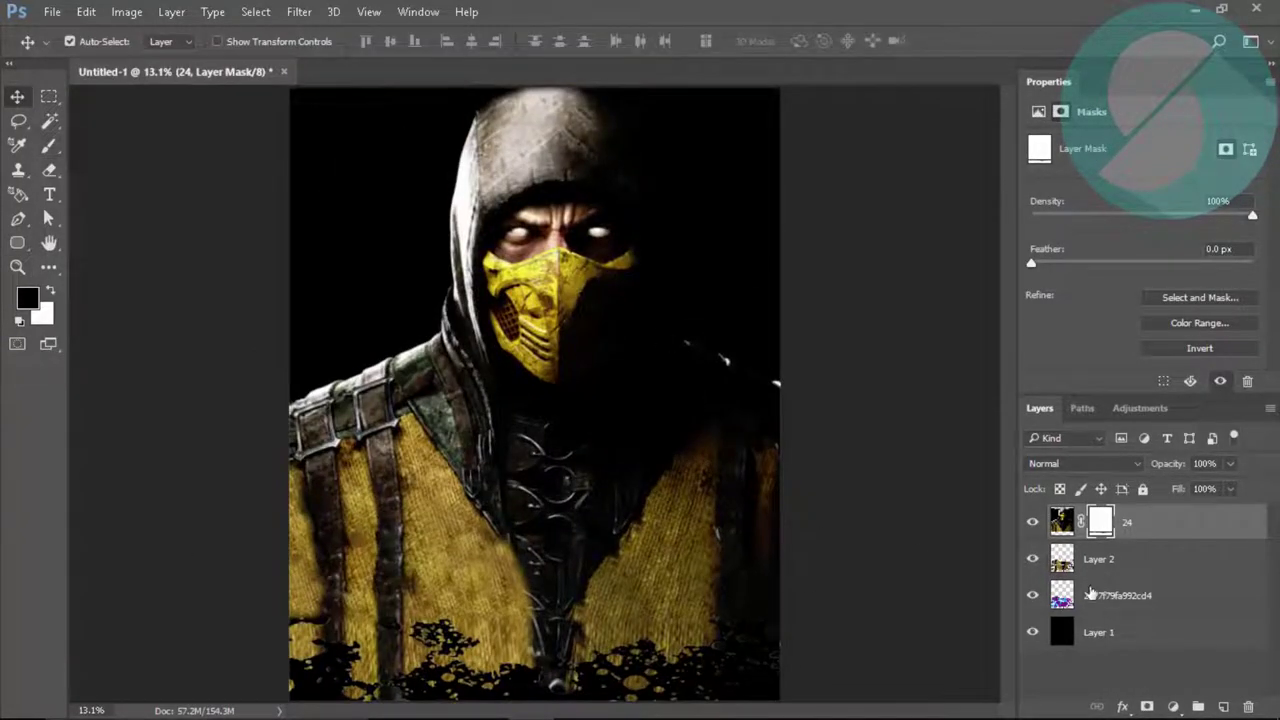
left_click(1090, 593, "shift")
key("ctrl+e")
Position the diagonal stripe Pen path across the chest and make it a selection.
key("p")
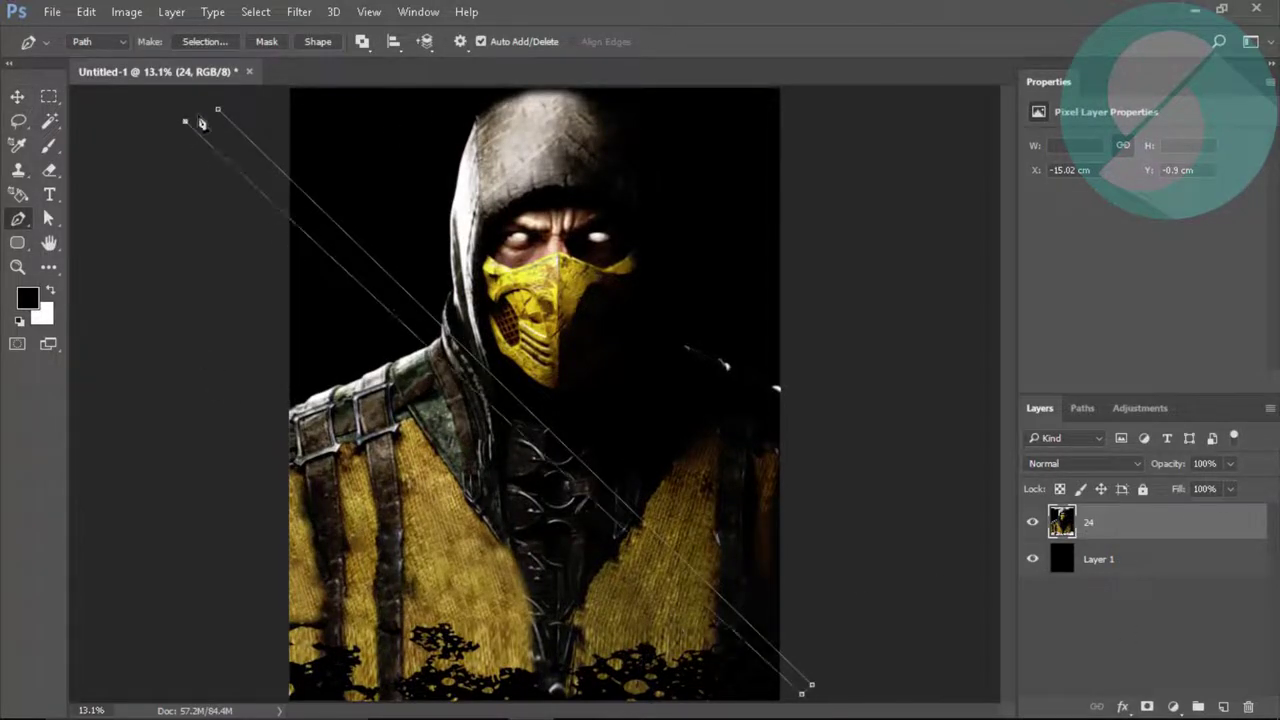
key("a")
left_click_drag(185, 137, 177, 244)
key("ctrl+minus")
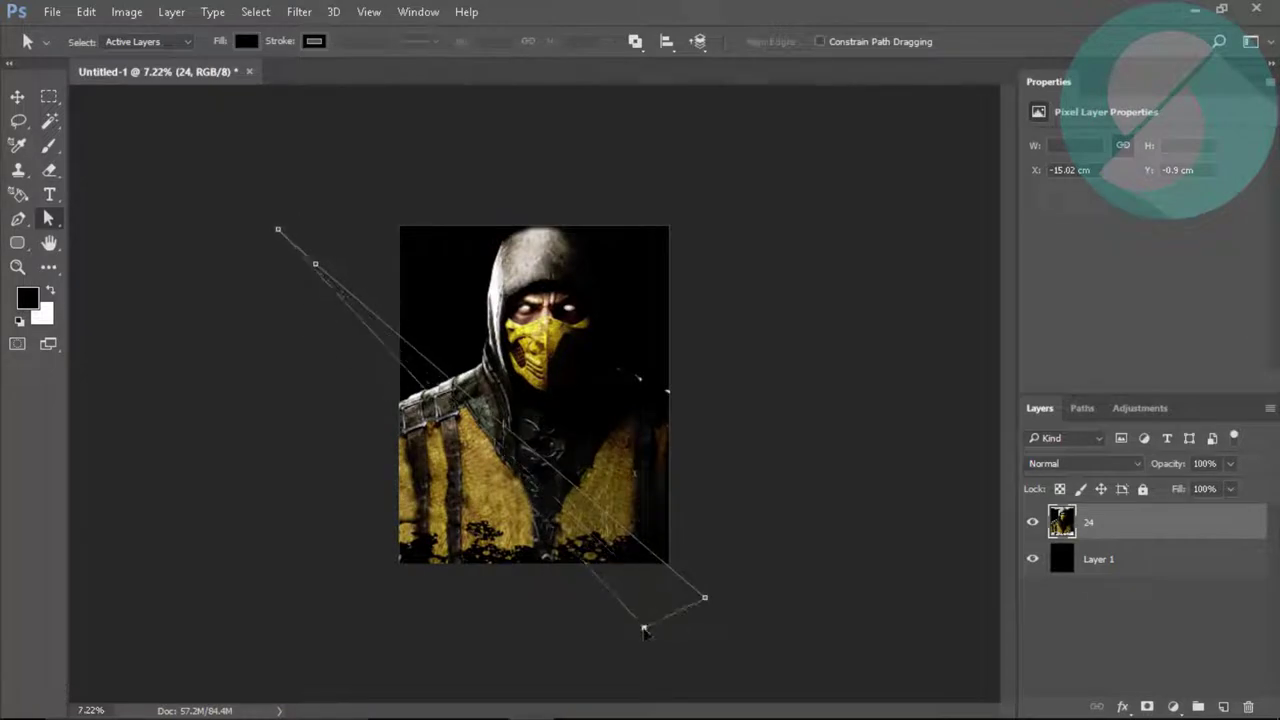
right_click(570, 527)
key("Return")
Fill the stripe selection with cyan on a new layer and deselect.
key("shift+F5")
left_click(857, 211)
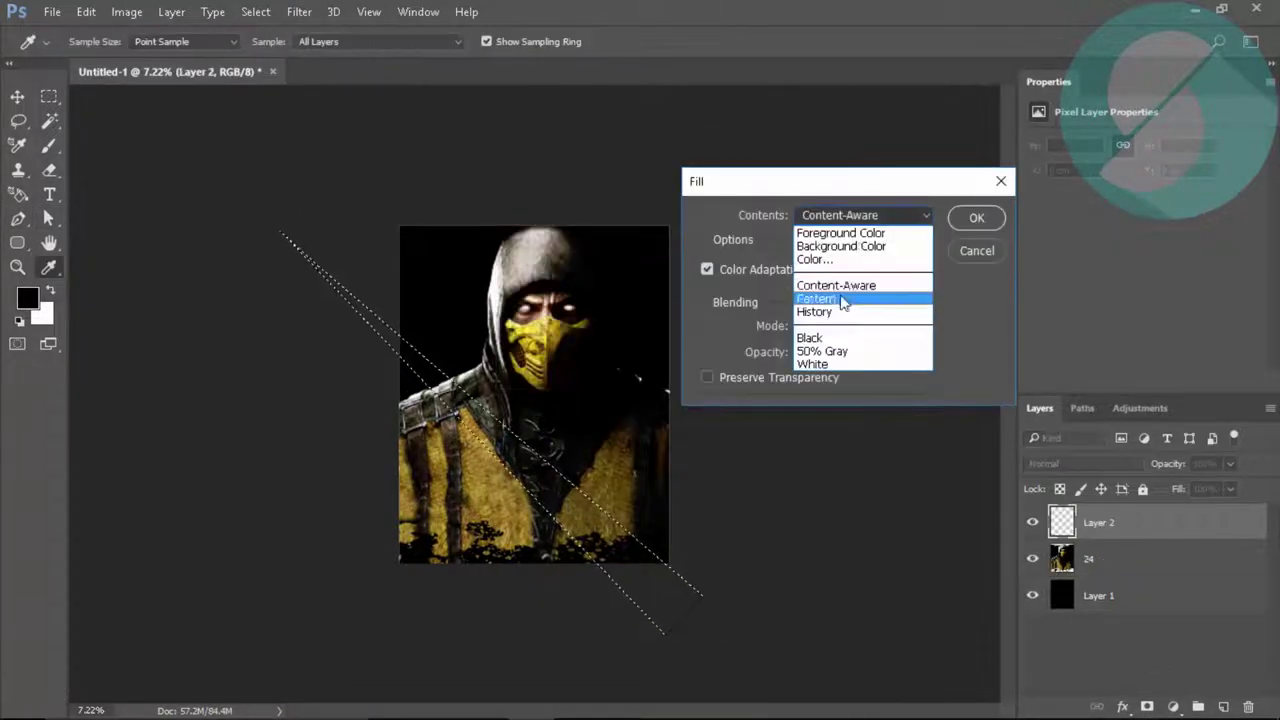
left_click(829, 263)
left_click_drag(972, 443, 966, 346)
left_click(1139, 221)
key("Return")
key("ctrl+d")
Try Overlay and Color blend modes, then set the stripe copy to Hue.
key("shift+alt+o")
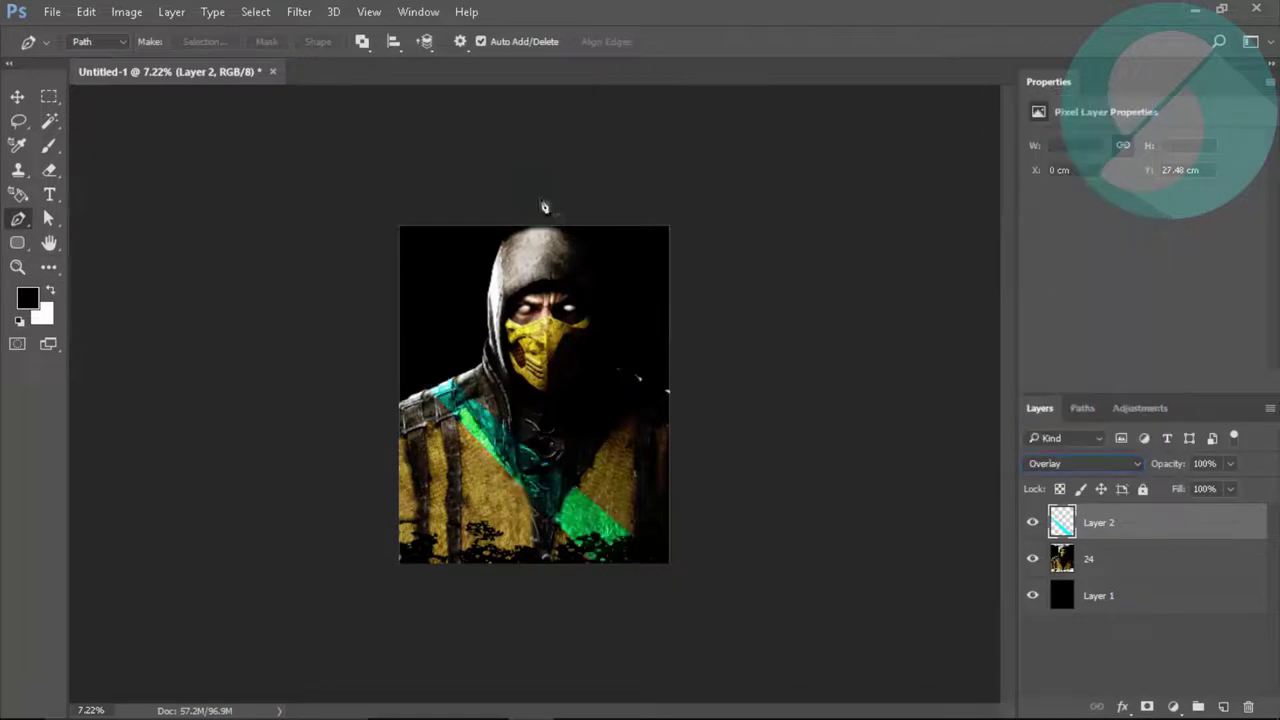
key("z")
left_click(527, 42)
key("shift+alt+c")
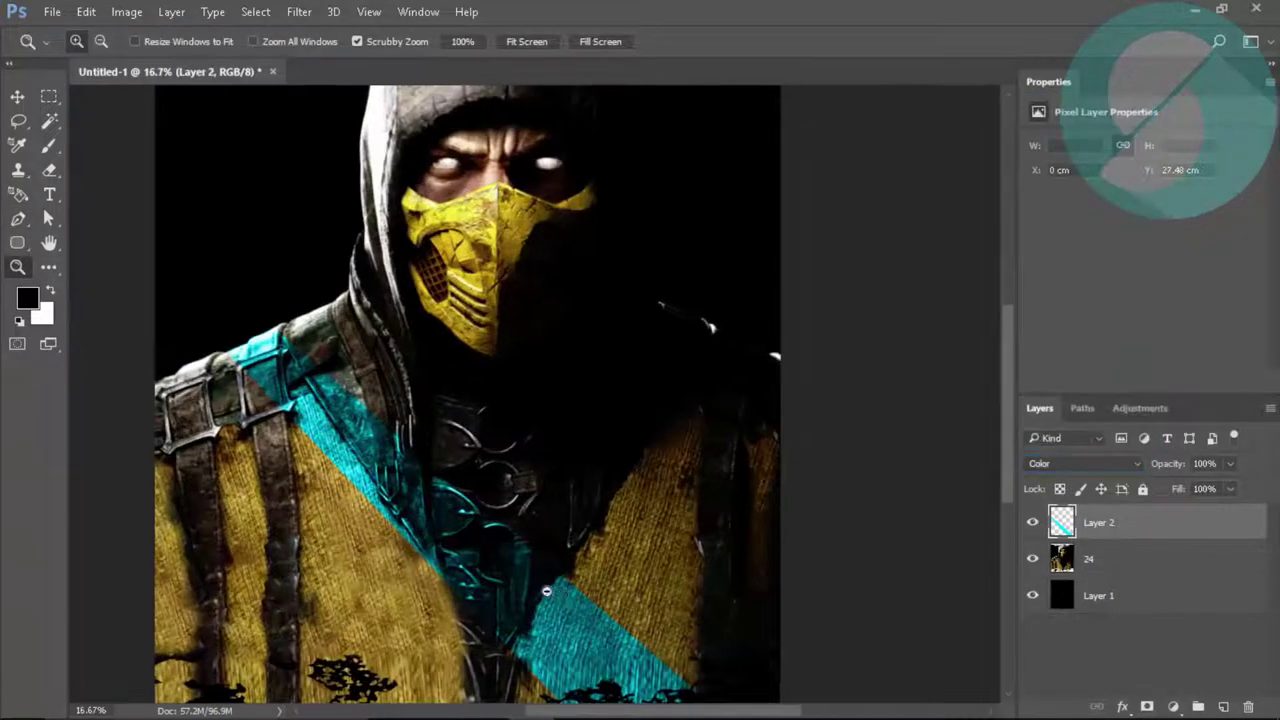
left_click(20, 96)
key("ctrl+e")
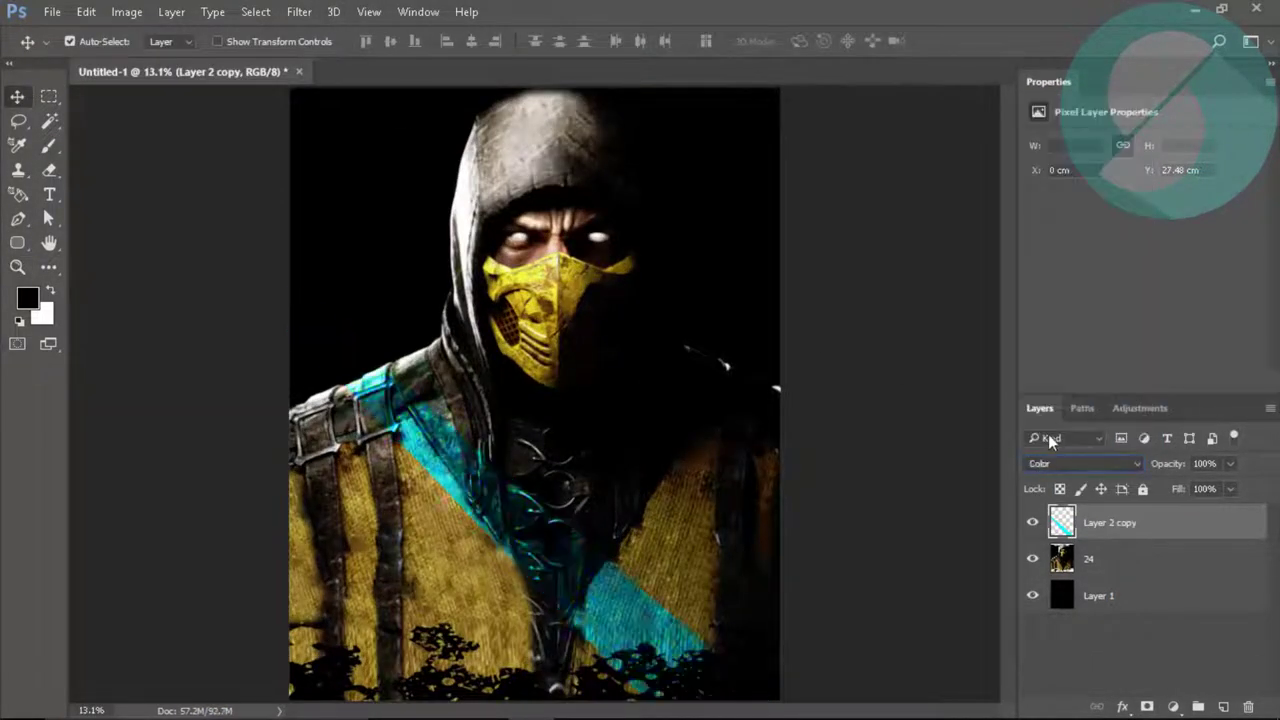
left_click(1064, 465)
left_click(1030, 414)
Duplicate the stripe and soften it with an 82 px Gaussian Blur.
left_click(299, 12)
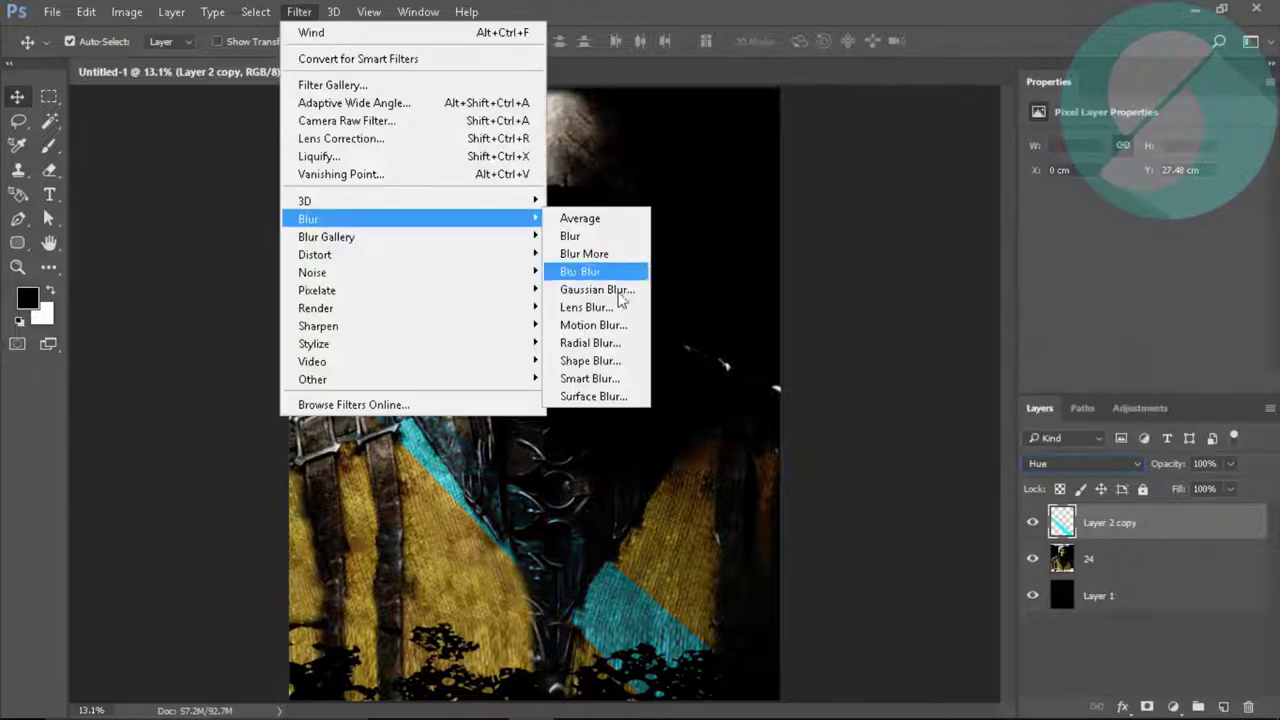
left_click(606, 283)
key("Escape")
key("ctrl+j")
left_click(299, 12)
left_click(308, 219)
left_click(606, 288)
left_click_drag(871, 458, 902, 458)
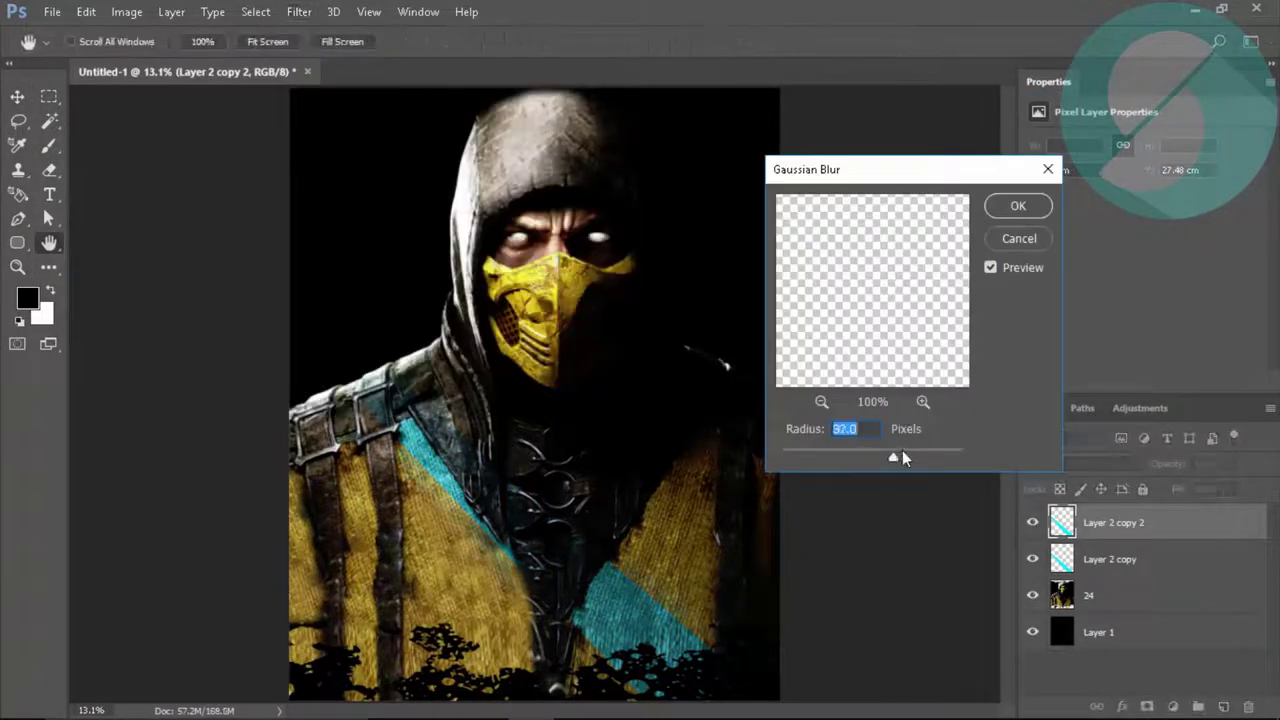
left_click(1018, 206)
Duplicate the stripe layers and flip them horizontally to form a V.
key("ctrl+j")
key("ctrl+j")
key("ctrl+t")
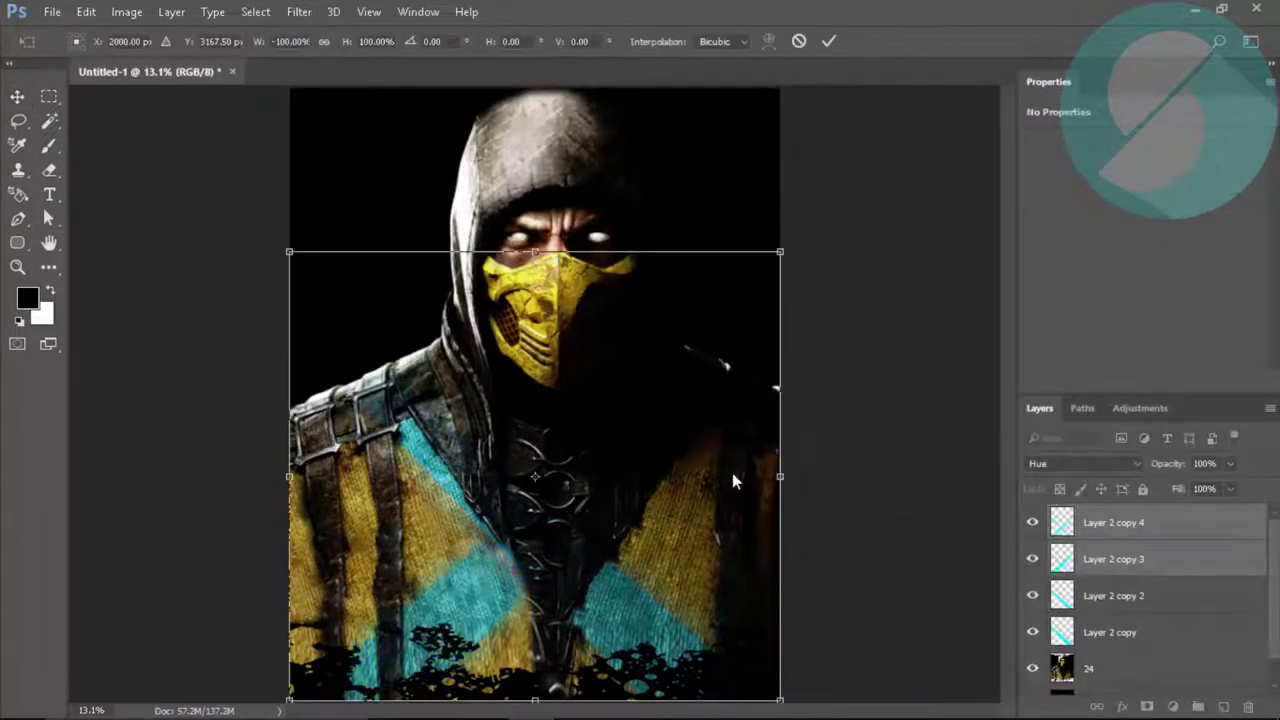
mouse_move(555, 558)
left_mouse_down()
mouse_move(612, 558)
mouse_move(556, 604)
left_mouse_up()
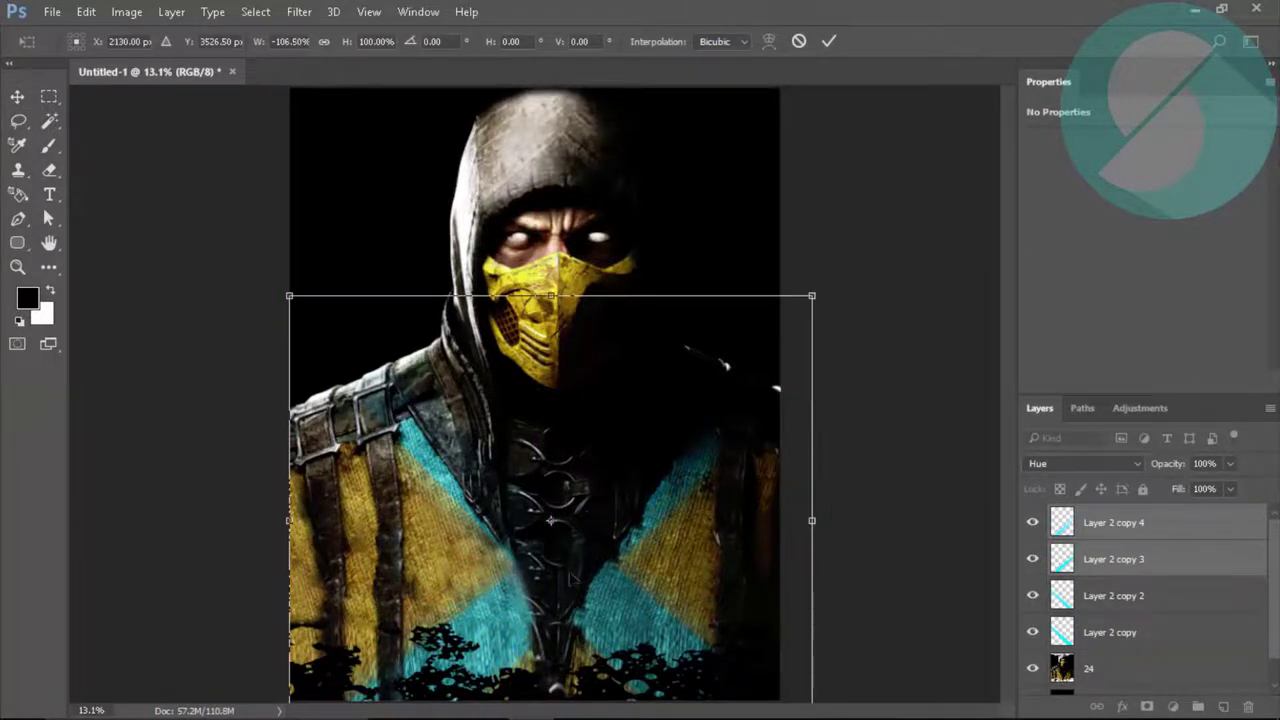
key("Return")
key("p")
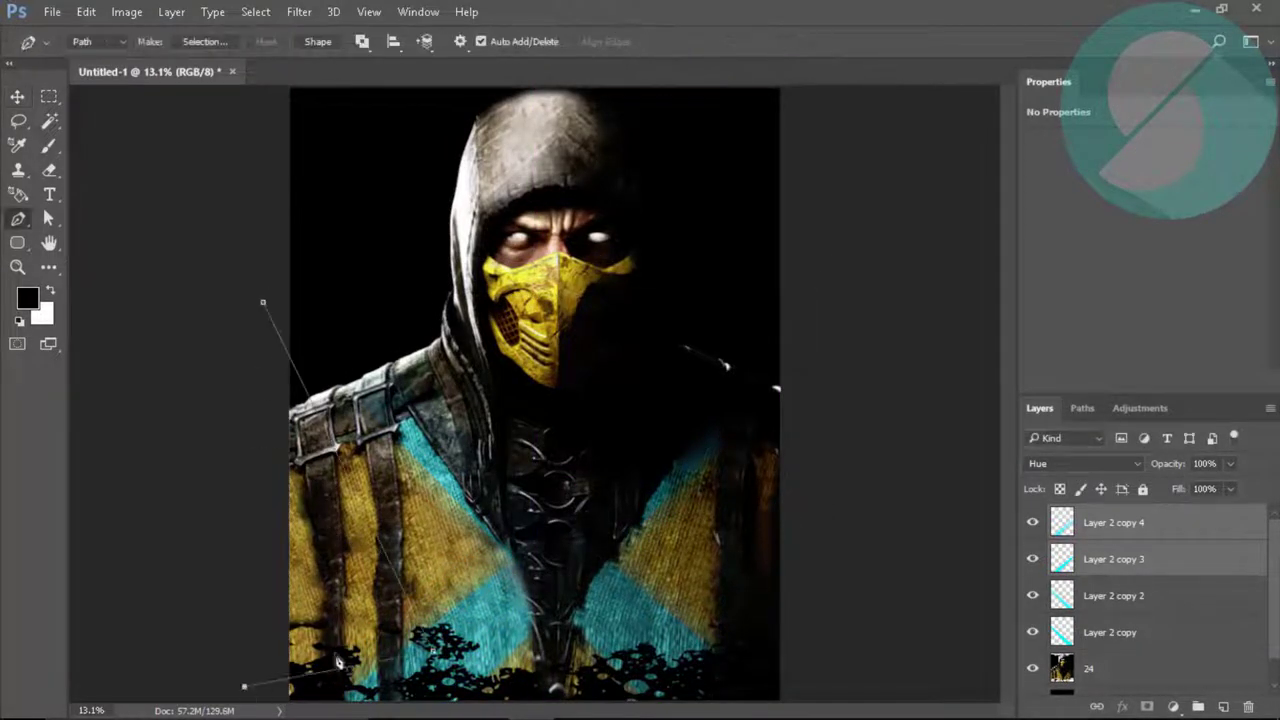
Lasso the right half of the mask and add a new empty layer.
left_click_drag(537, 292, 580, 292)
key("l")
scroll(287, 232, "down", 1)
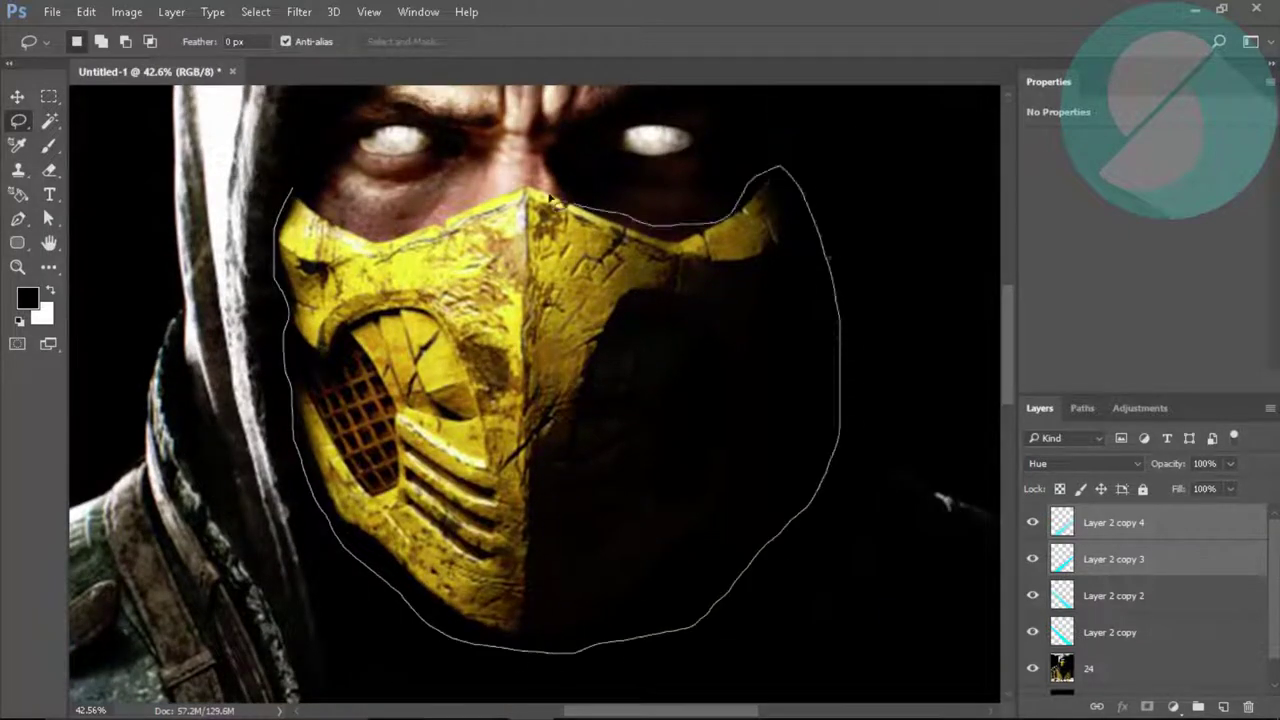
left_click_drag(310, 200, 298, 194)
key("z")
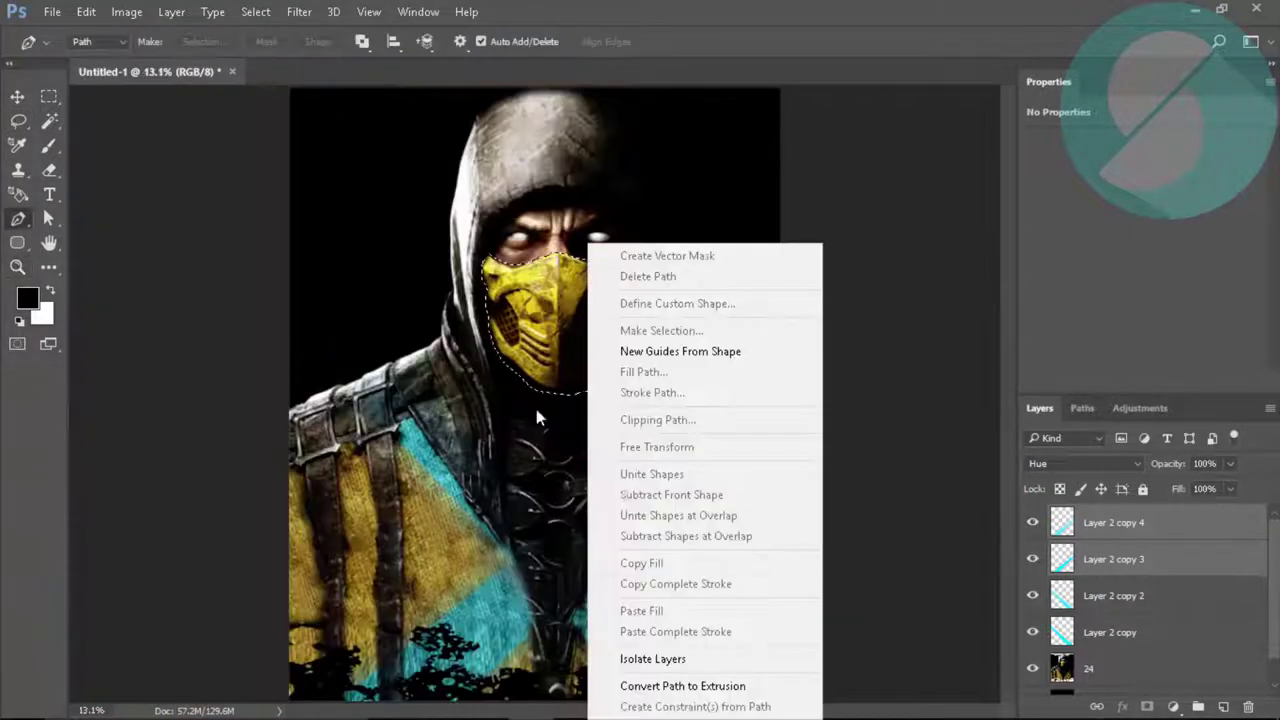
key("Delete")
key("ctrl+shift+alt+n")
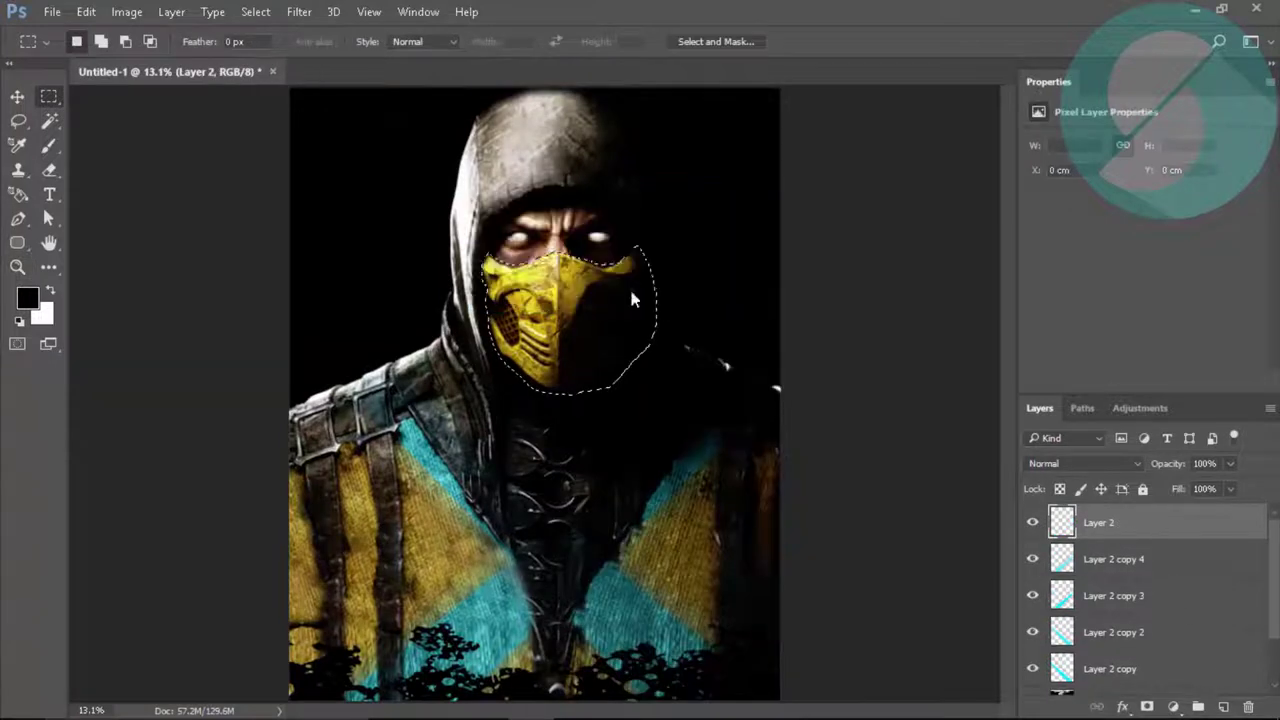
Copy the mask half to its own layer, fill it cyan, and set Color blend mode.
right_click(631, 298)
left_click(612, 480)
left_click_drag(1065, 606, 1070, 560)
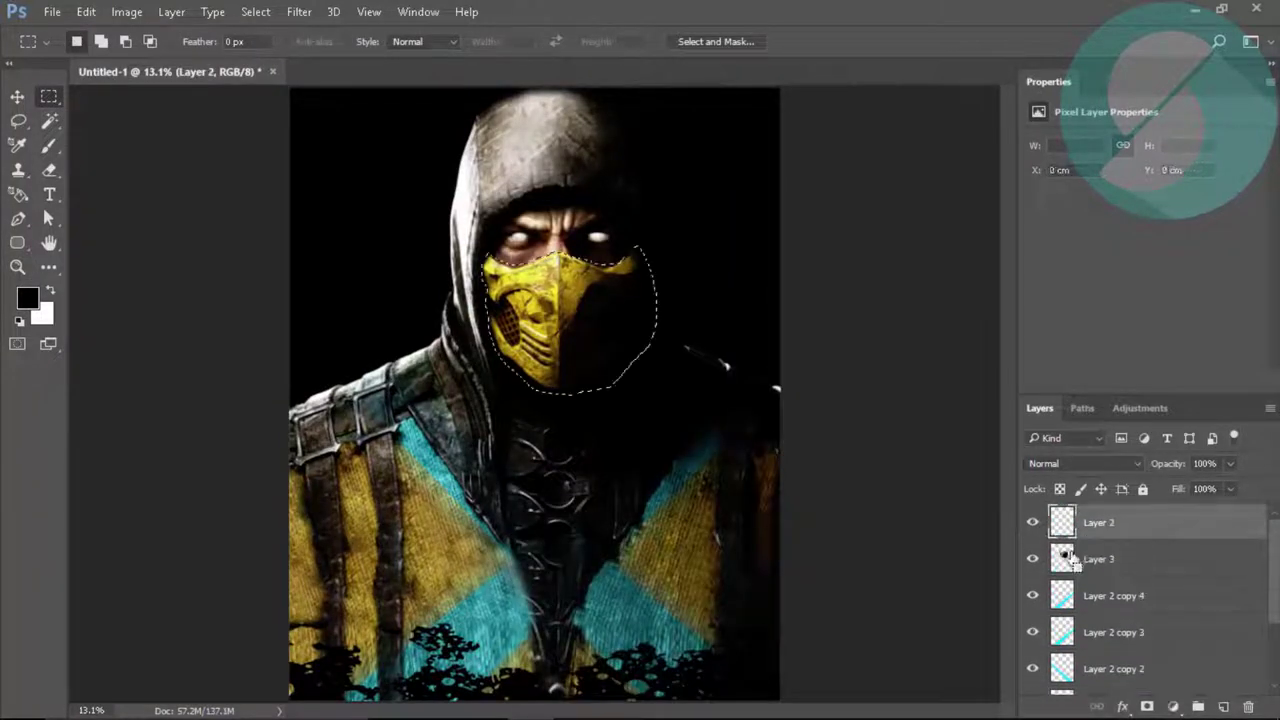
key("shift+F5")
key("Return")
key("ctrl+d")
left_click(1083, 463)
left_click(1045, 443)
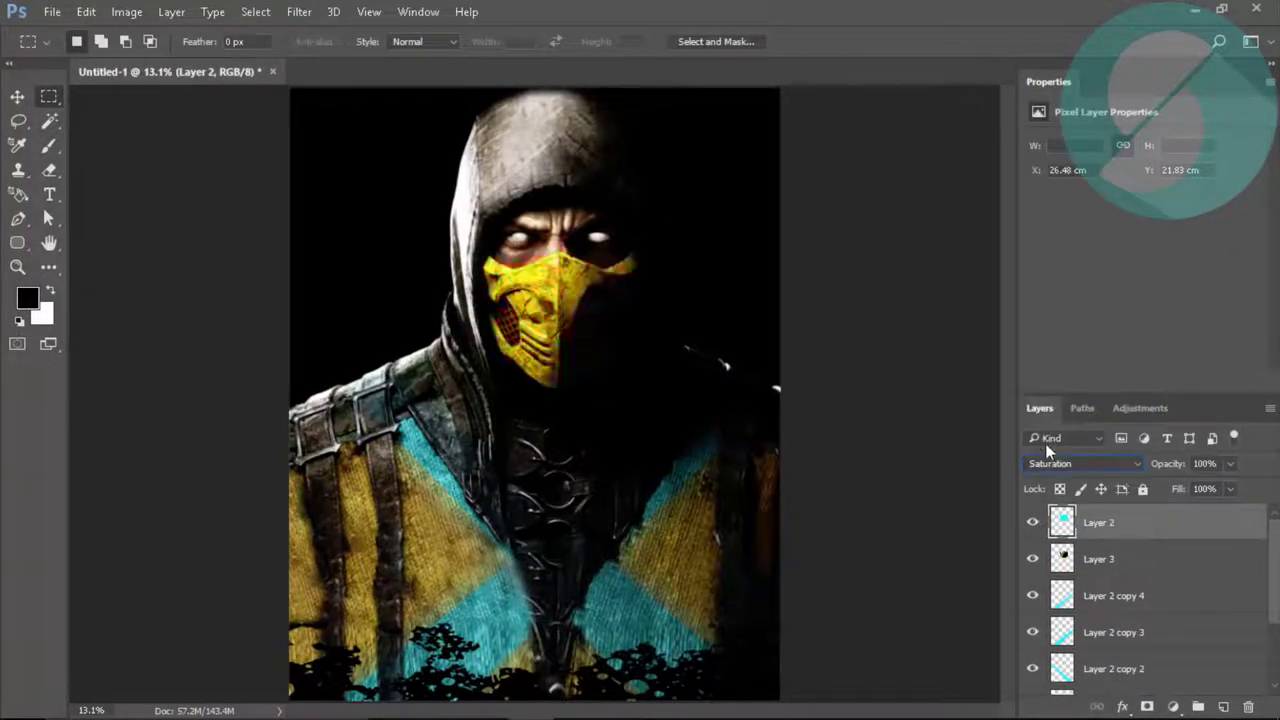
Apply a Gaussian Blur to the cyan mask layer.
key("z")
left_click(600, 340)
key("w")
left_click(299, 11)
mouse_move(308, 218)
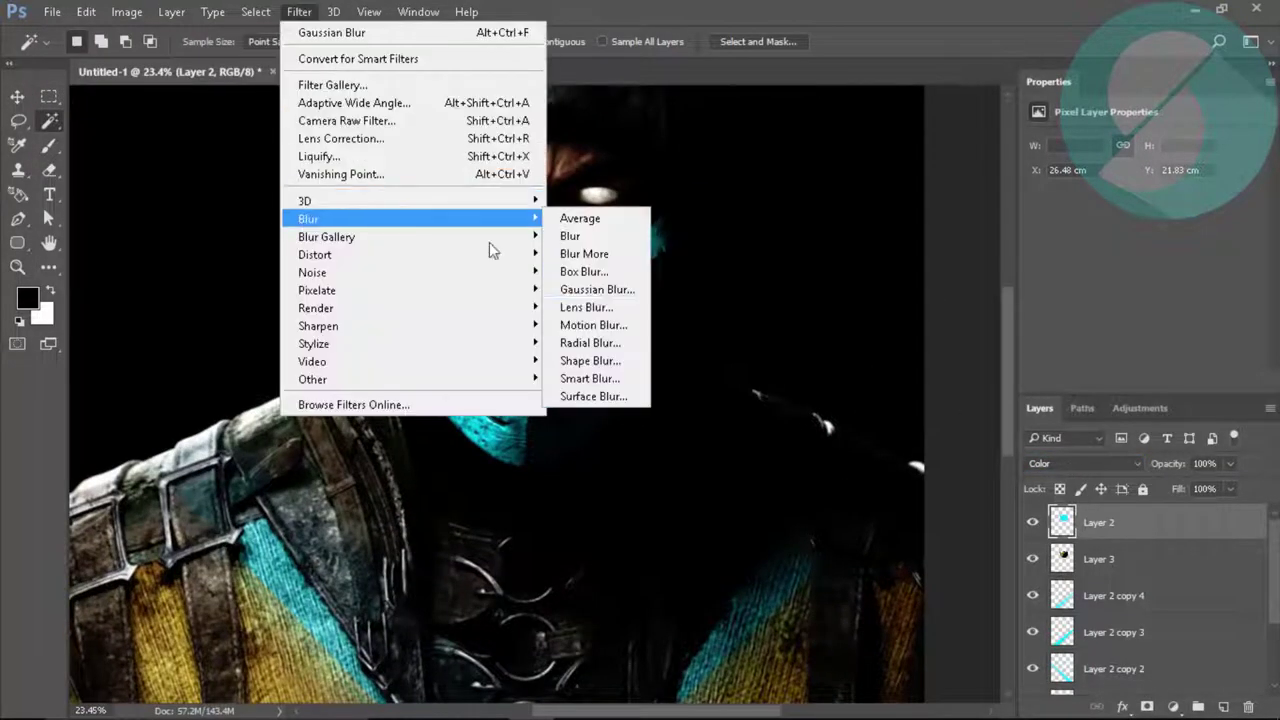
left_click(600, 303)
left_click(1018, 205)
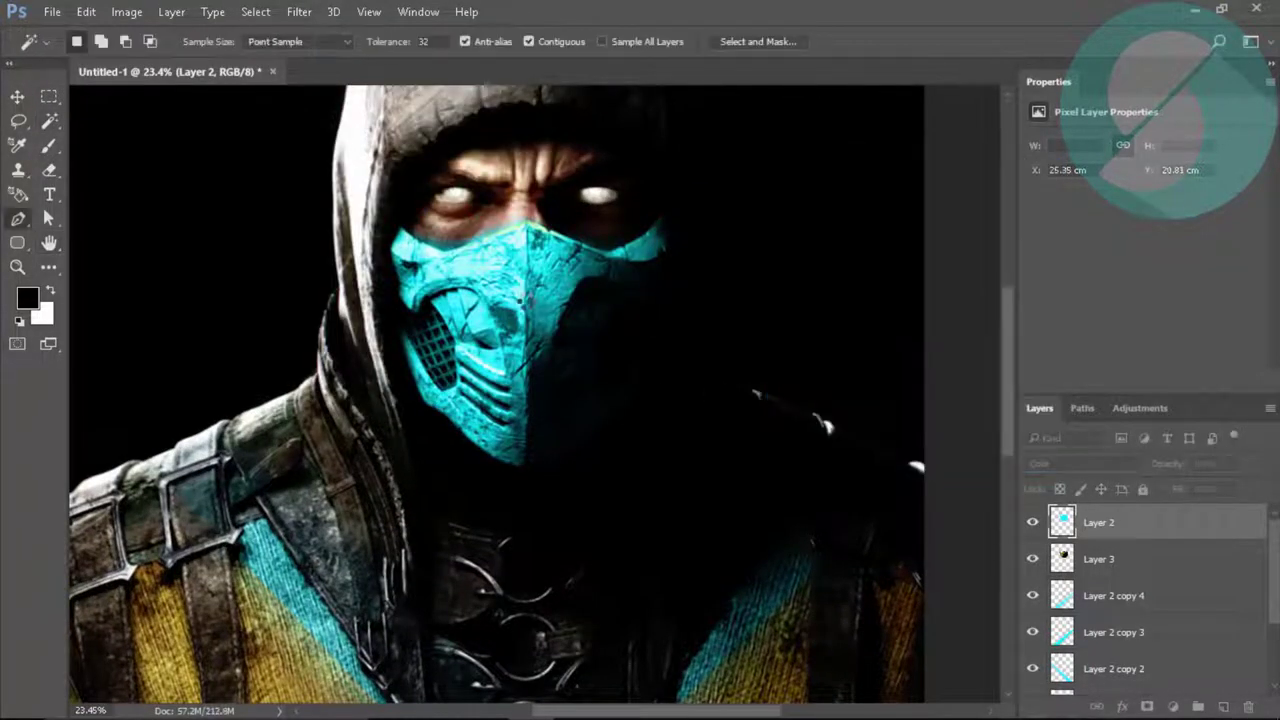
Trace the mask's left half with the Pen, make it a selection, and add Layer 4.
key("p")
left_click(519, 178)
left_click_drag(519, 493, 495, 552)
right_click(497, 548)
left_click(741, 194)
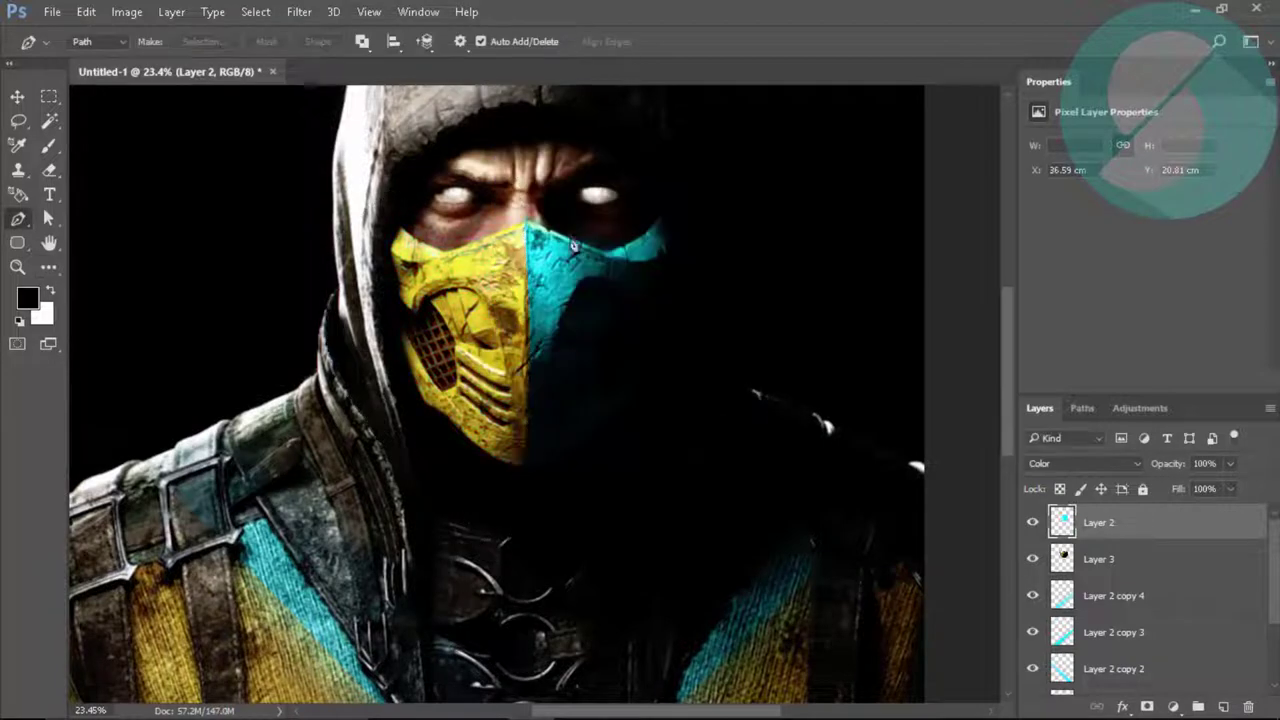
key("z")
key("ctrl+0")
left_click(611, 234)
left_click(1222, 707)
scroll(586, 346, "down", 3, "alt")
Stamp cyan smoke near the right eye with a smoke brush.
key("b")
right_click(580, 330)
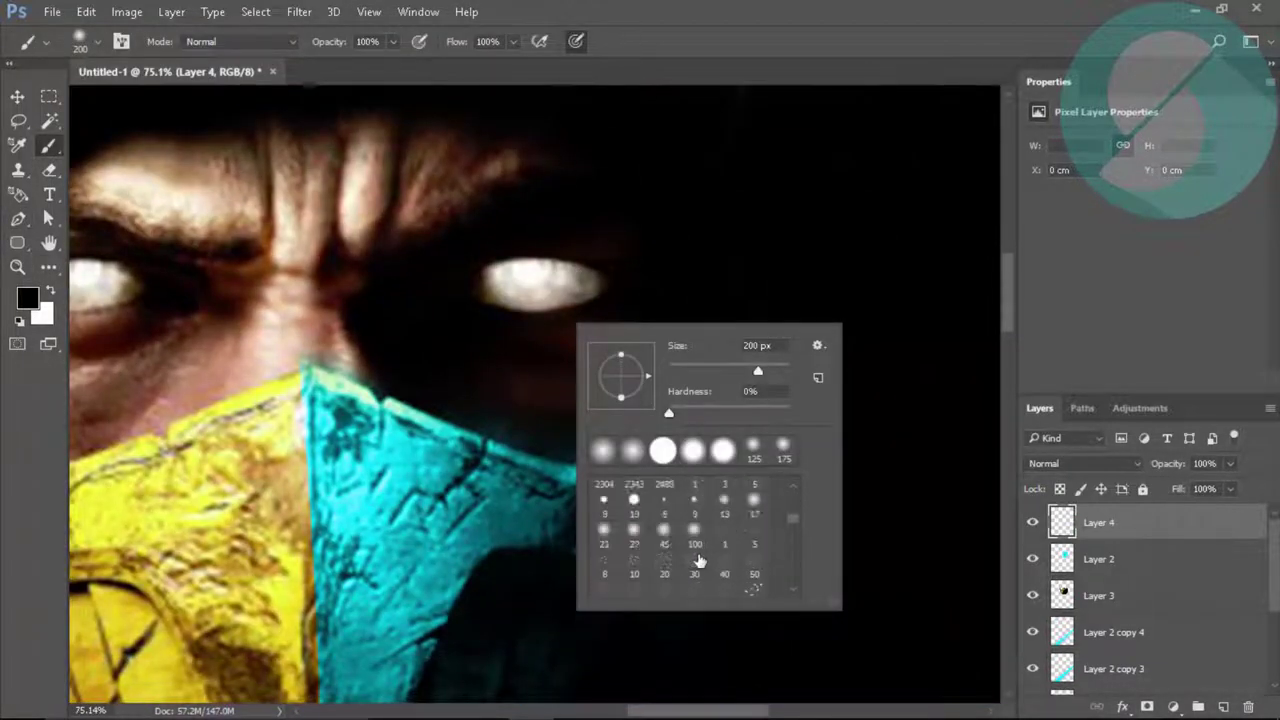
scroll(751, 560, "down", 2)
double_click(654, 563)
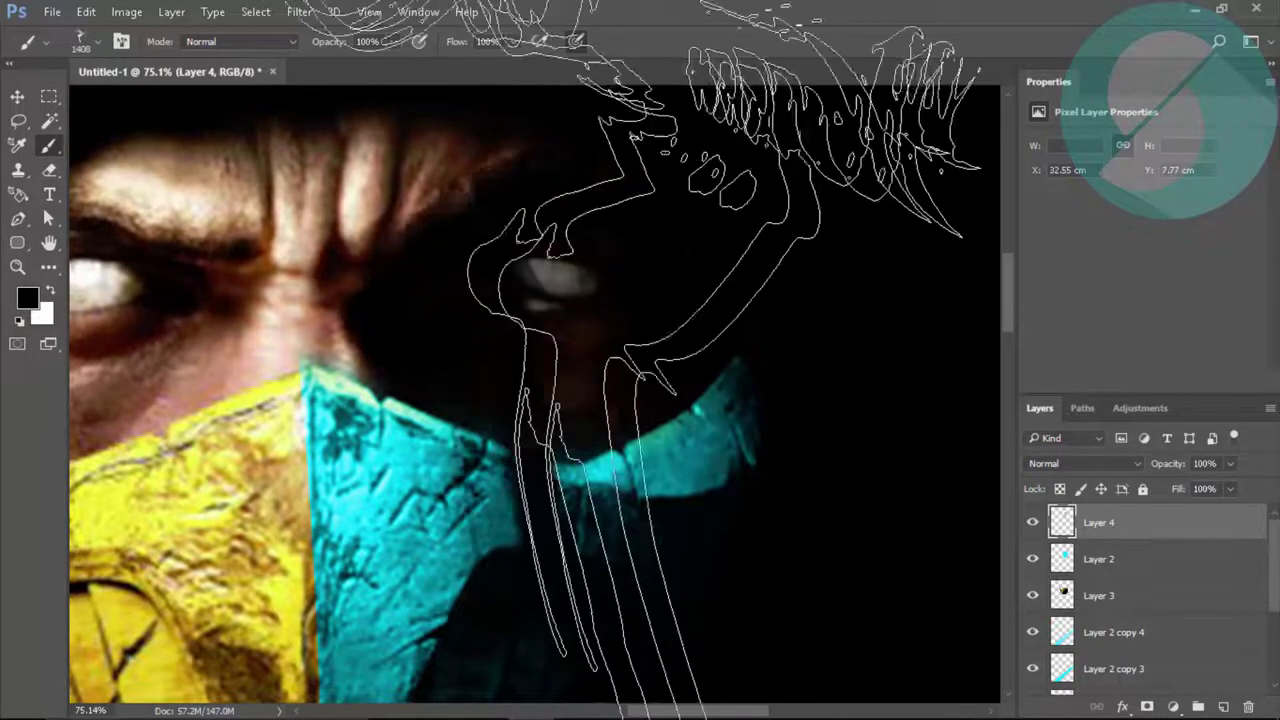
key("ctrl+0")
left_click(27, 298)
left_click(1139, 221)
left_click(614, 200)
Free Transform the cyan smoke to scale, rotate and position it over the right eye.
key("ctrl+t")
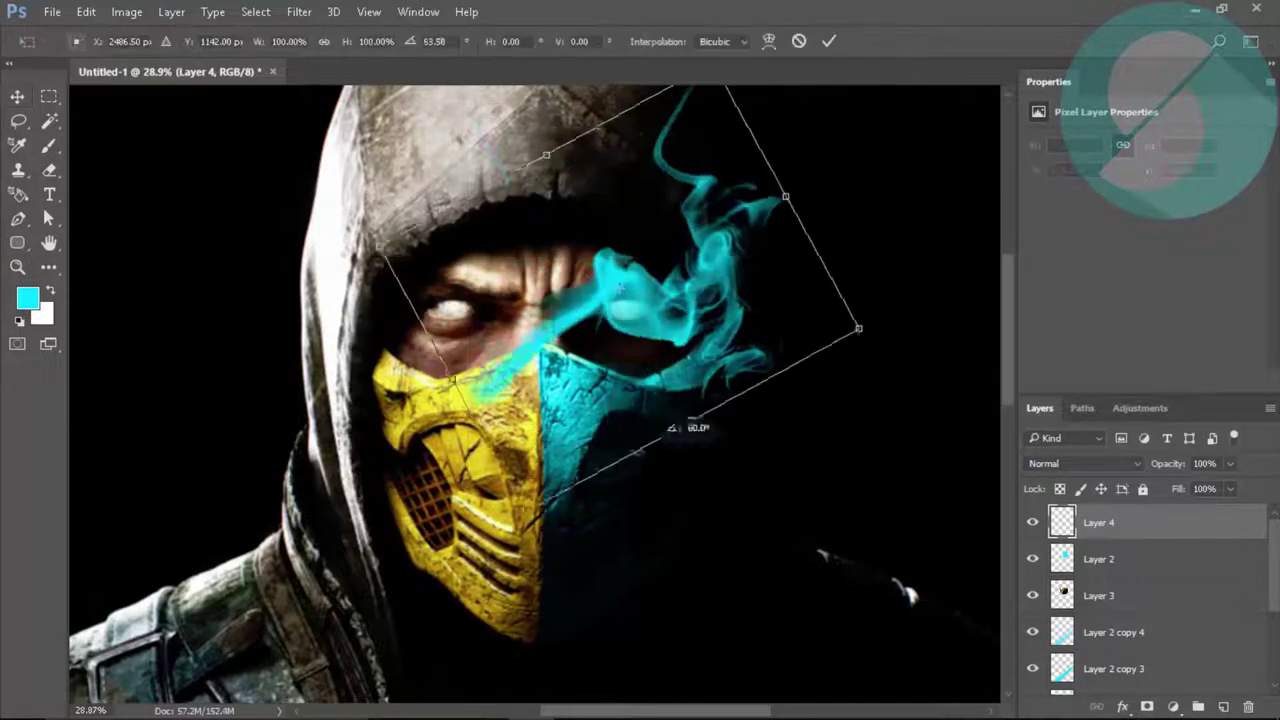
left_click_drag(860, 190, 771, 257)
mouse_move(657, 300)
left_mouse_down()
mouse_move(662, 338)
mouse_move(718, 313)
left_mouse_up()
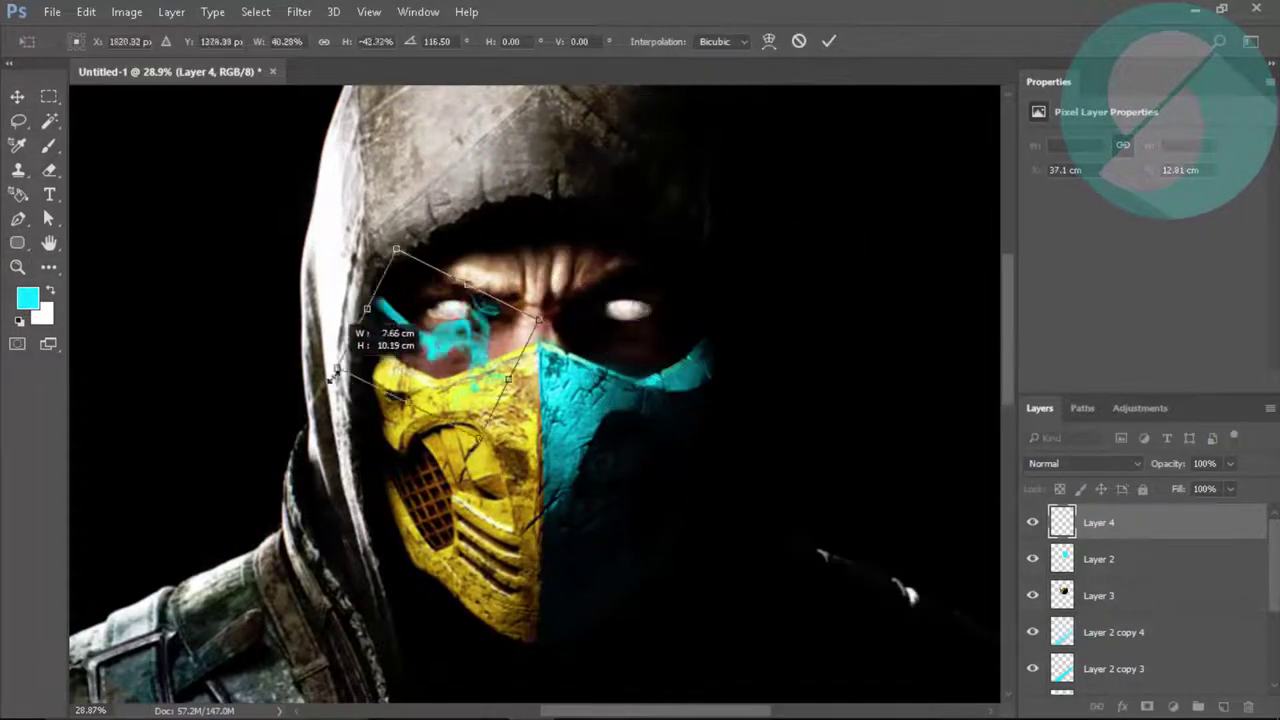
left_click_drag(727, 184, 771, 290)
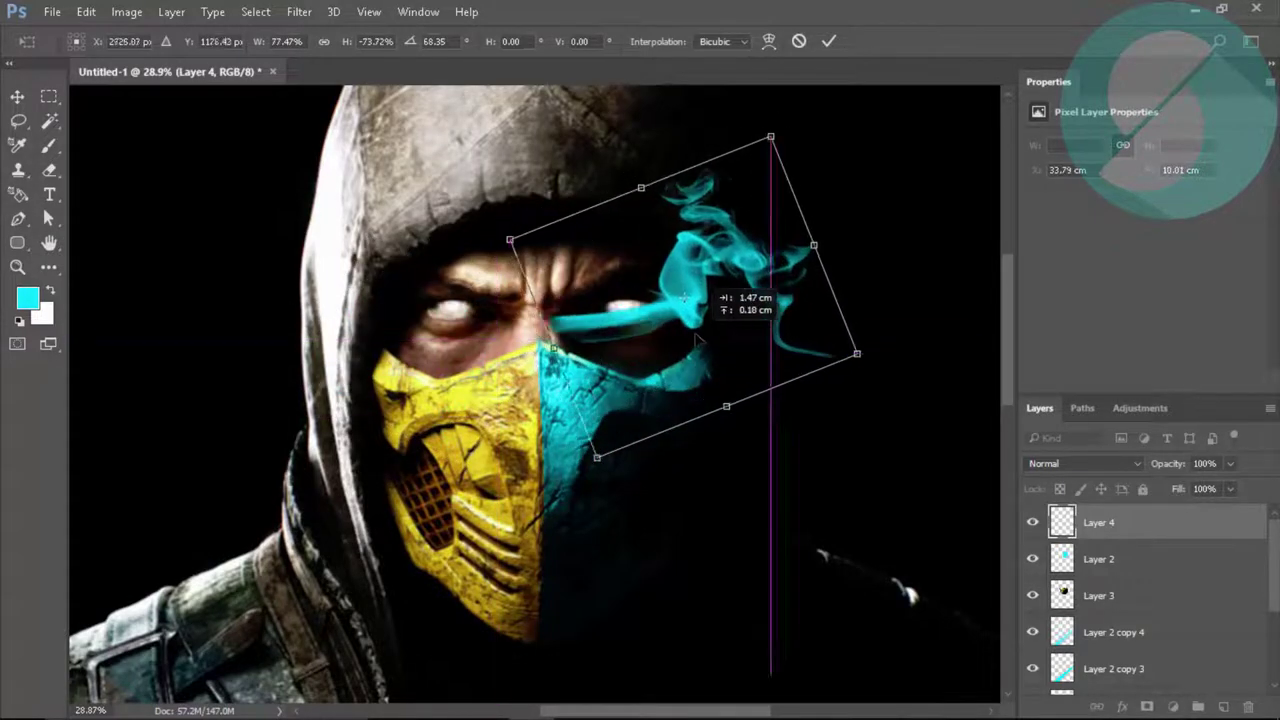
key("Return")
left_click(1147, 706)
Mask the smoke layer, hiding the smoke that covers the right eye with a soft brush.
left_click(480, 300)
key("b")
right_click(530, 355)
double_click(580, 478)
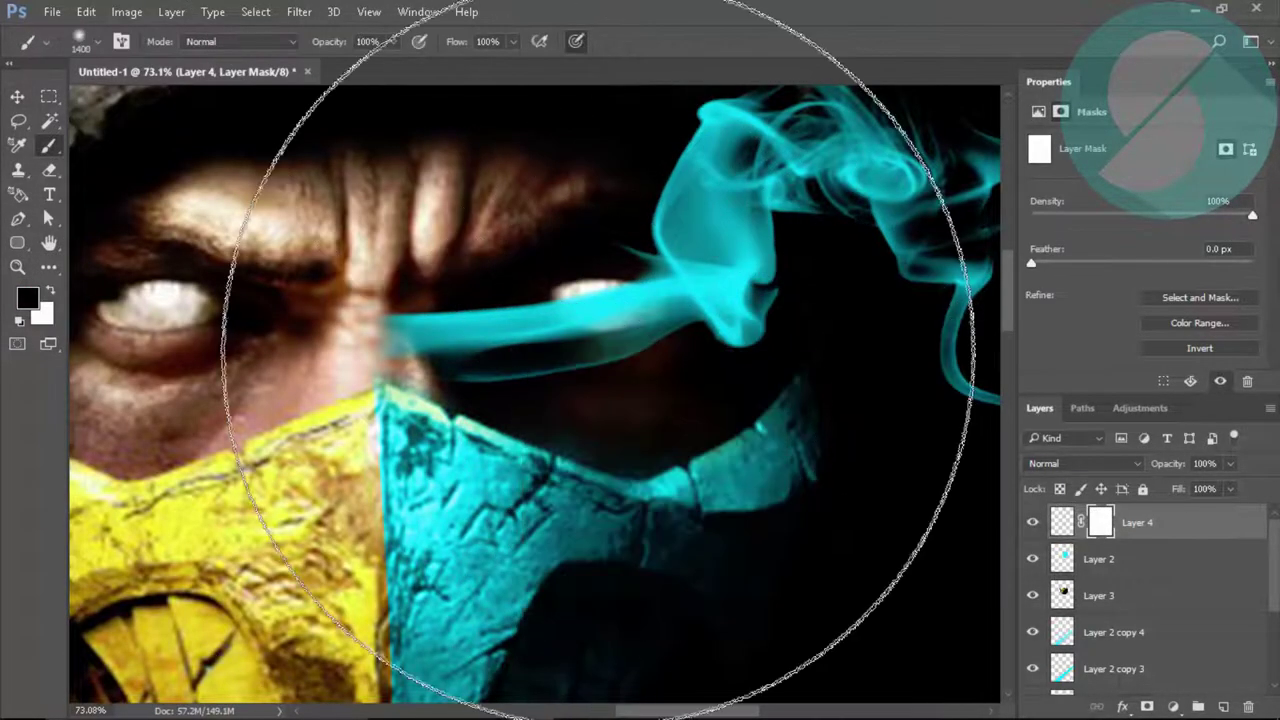
key("bracketleft")
key("bracketleft")
key("bracketleft")
mouse_move(400, 330)
left_mouse_down()
mouse_move(640, 326)
mouse_move(594, 329)
left_mouse_up()
Add a new empty layer for the eye glow.
left_click(1100, 559)
key("ctrl+shift+alt+n")
key("z")
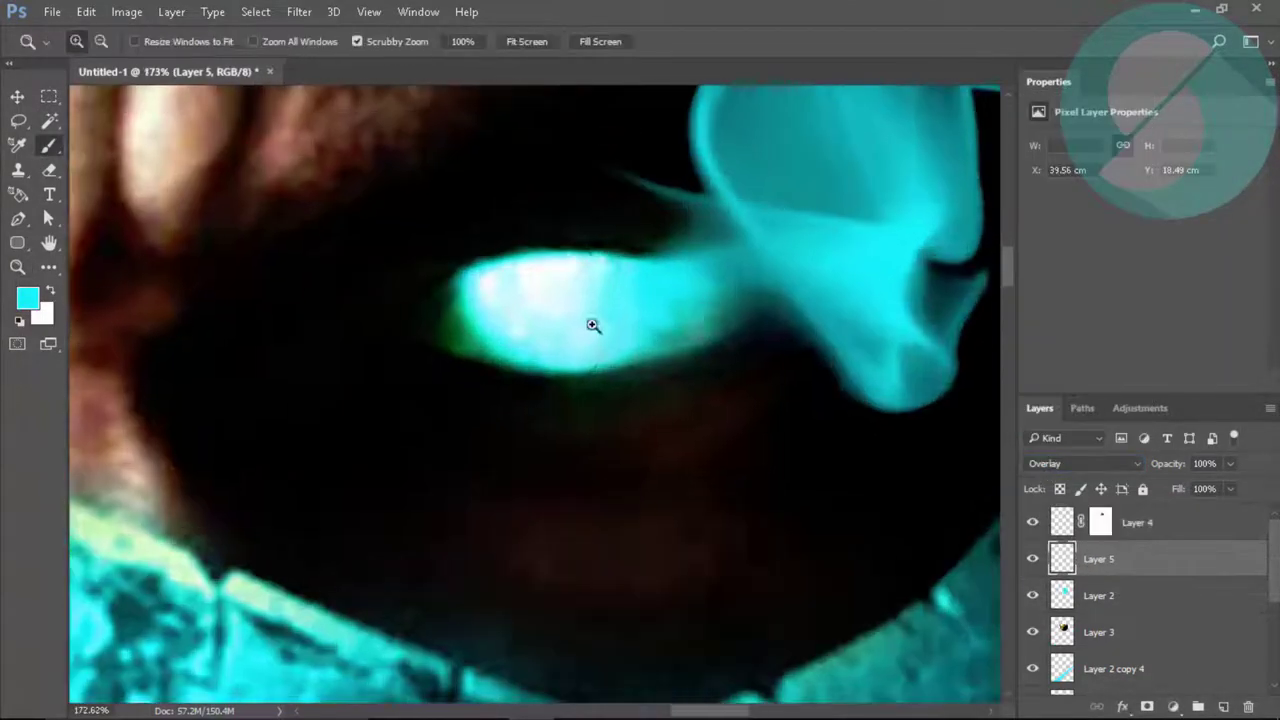
scroll(1035, 463, "down", 9)
scroll(1043, 466, "down", 4)
key("ctrl+0")
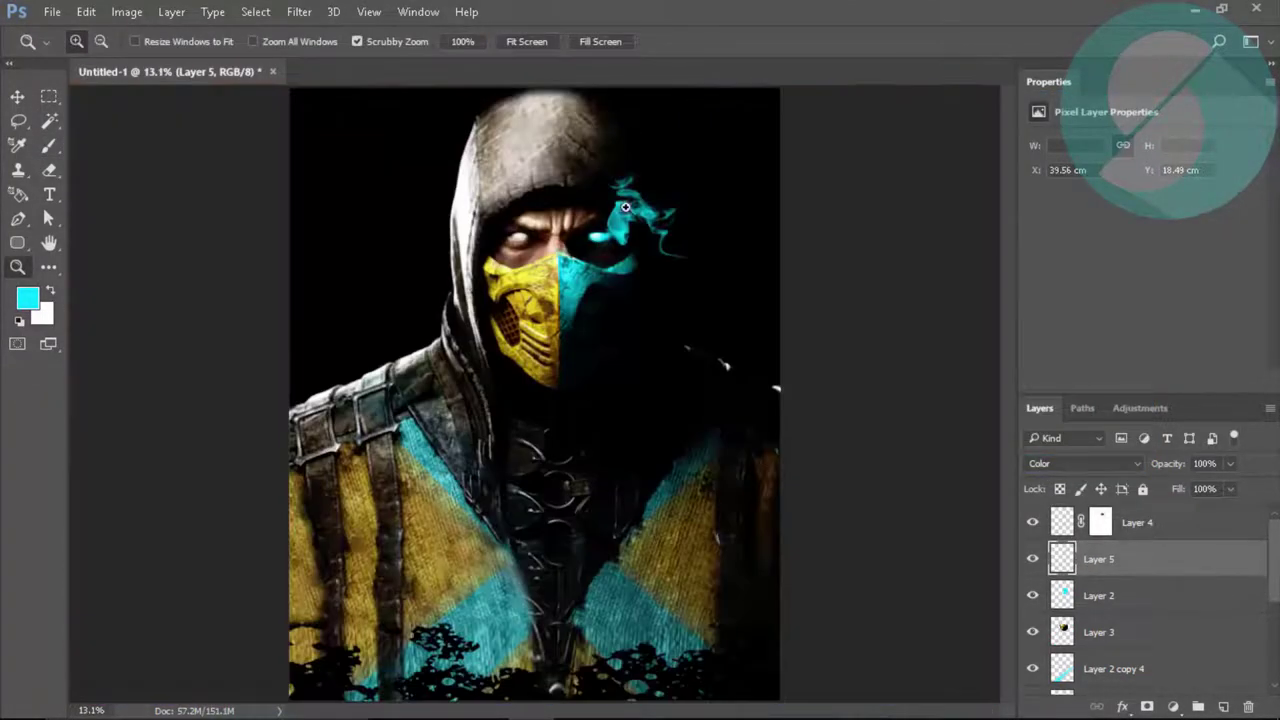
scroll(480, 350, "up", 3)
Enlarge the cyan smoke with Free Transform.
left_click(1137, 522)
key("ctrl+t")
left_click_drag(851, 446, 842, 414)
key("Return")
key("z")
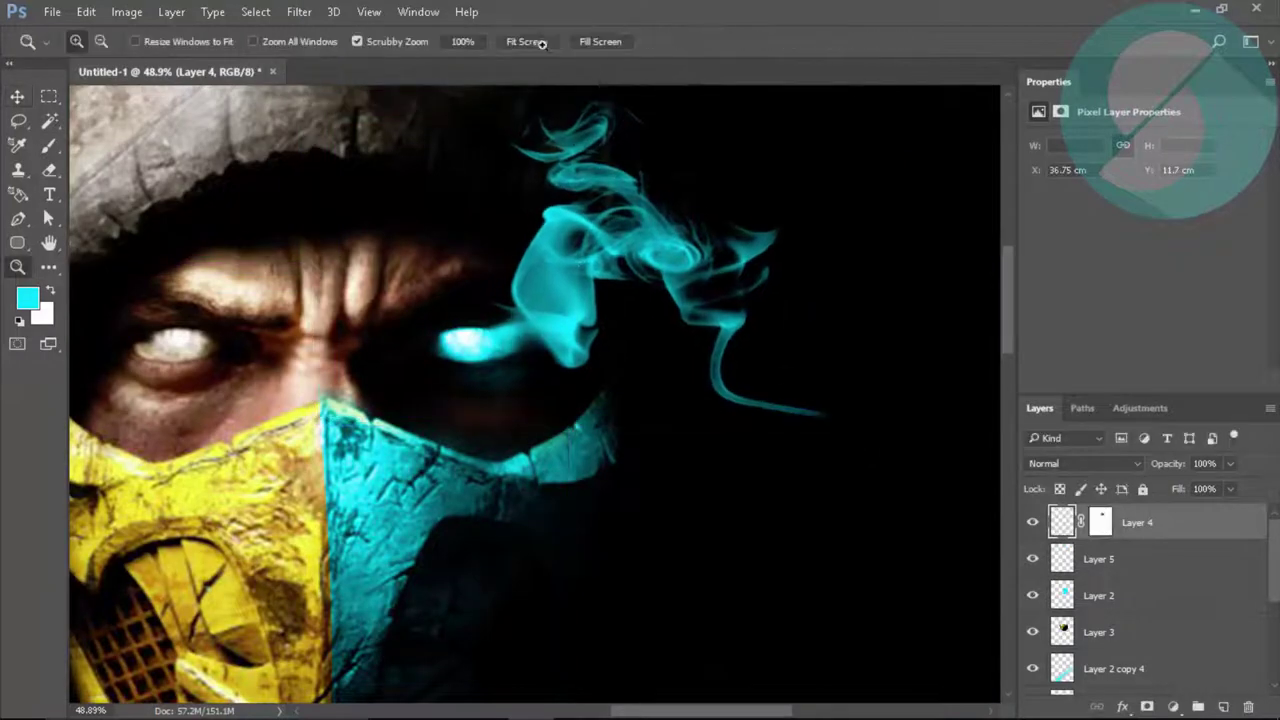
key("ctrl+0")
Duplicate and merge the smoke and eye glow, lowering the copy's opacity slightly.
left_click(1122, 558)
key("ctrl+j")
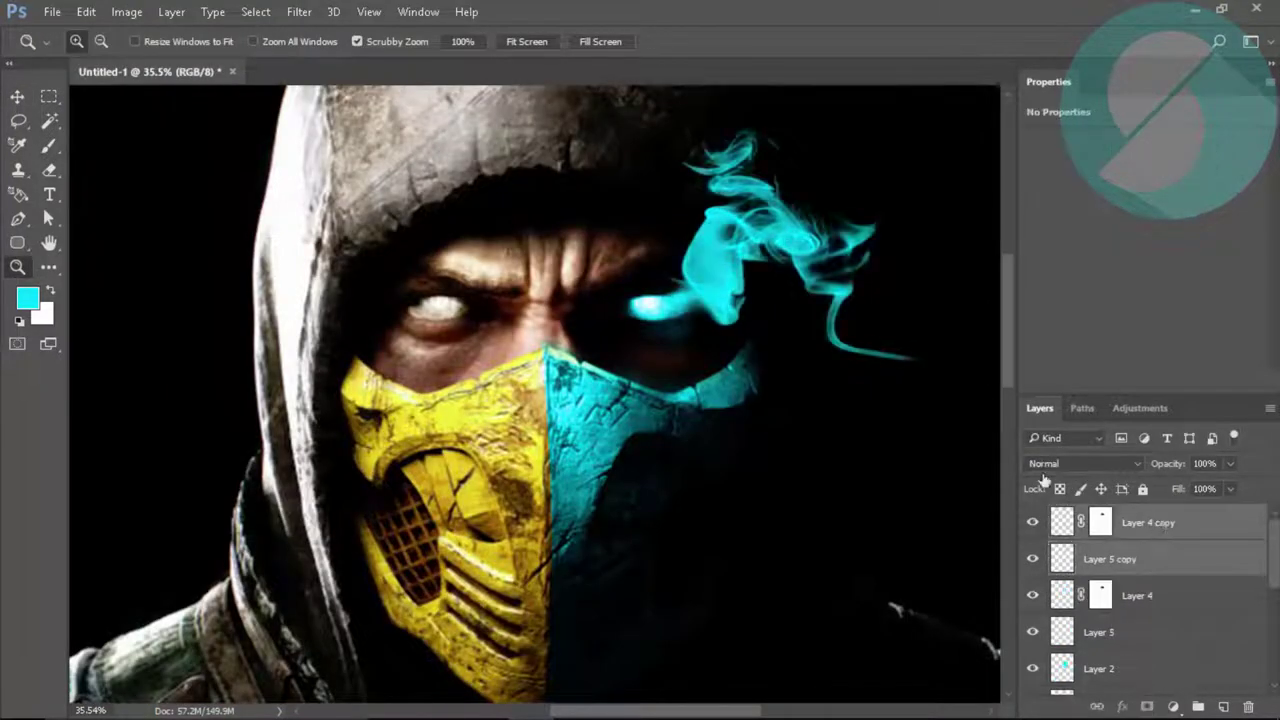
key("ctrl+e")
key("ctrl+j")
left_click_drag(1157, 474, 1165, 470)
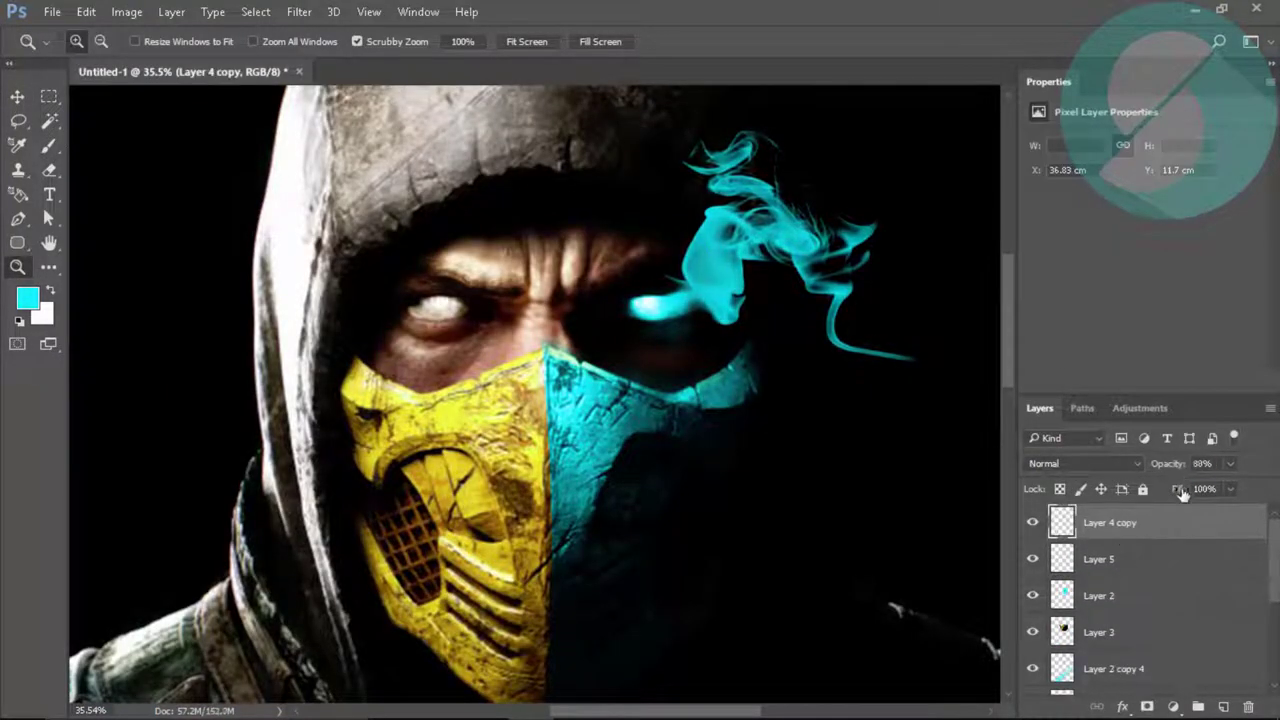
Duplicate the smoke and glow, flip them horizontally and move them onto the left eye.
left_click(1130, 556, "shift")
key("ctrl+t")
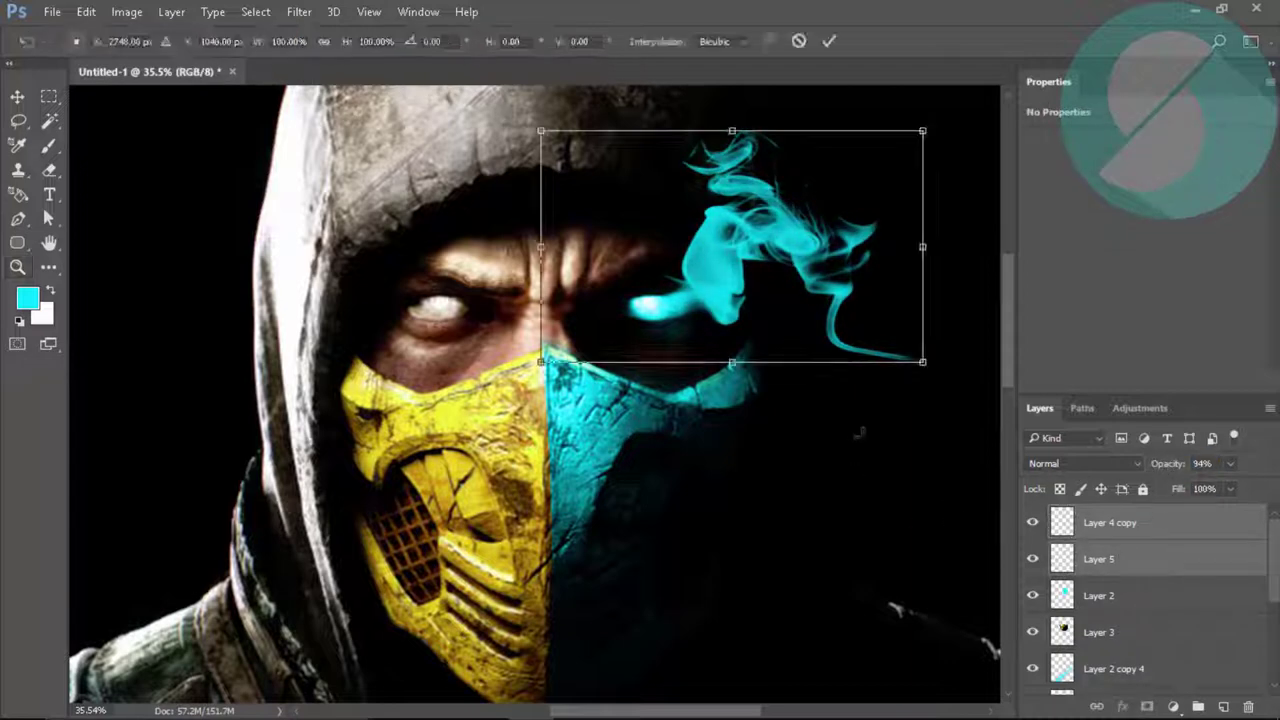
key("Escape")
key("ctrl+j")
key("ctrl+t")
right_click(906, 614)
left_click(705, 362)
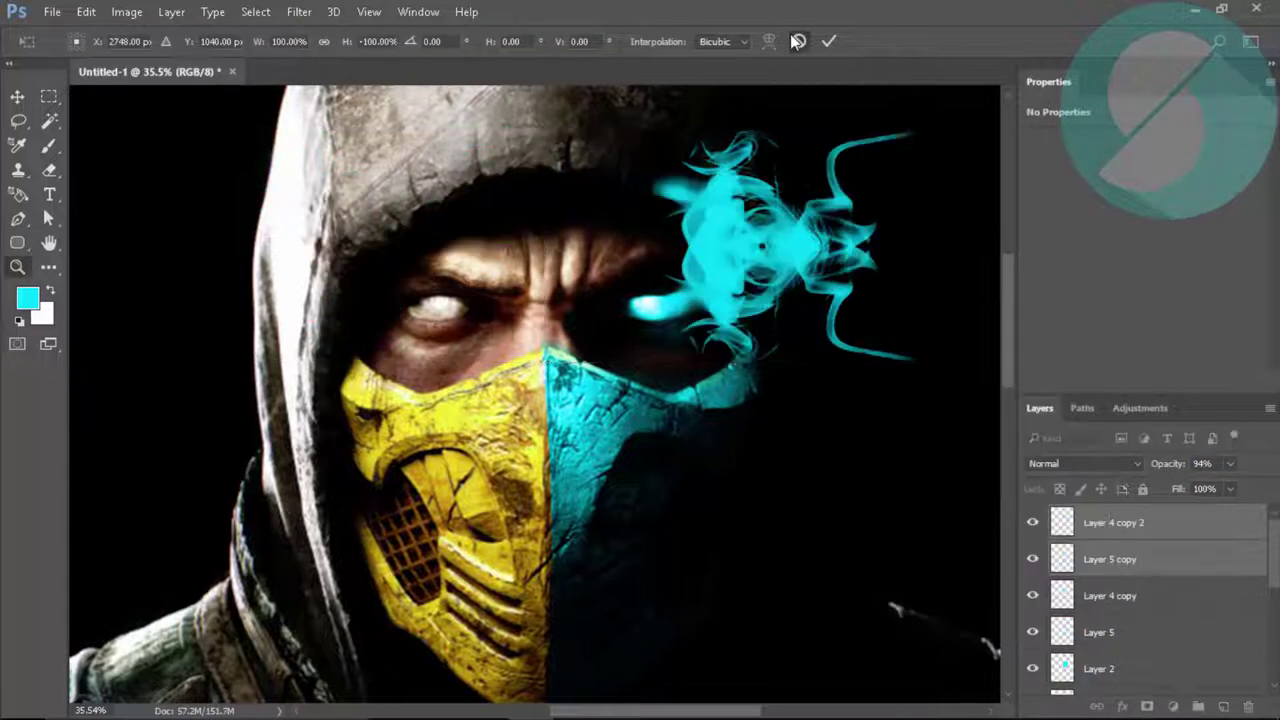
left_click_drag(815, 285, 450, 285)
key("Return")
Group the mirrored copies and clip a Hue/Saturation adjustment to the group.
left_click(1173, 706)
left_click(1118, 561)
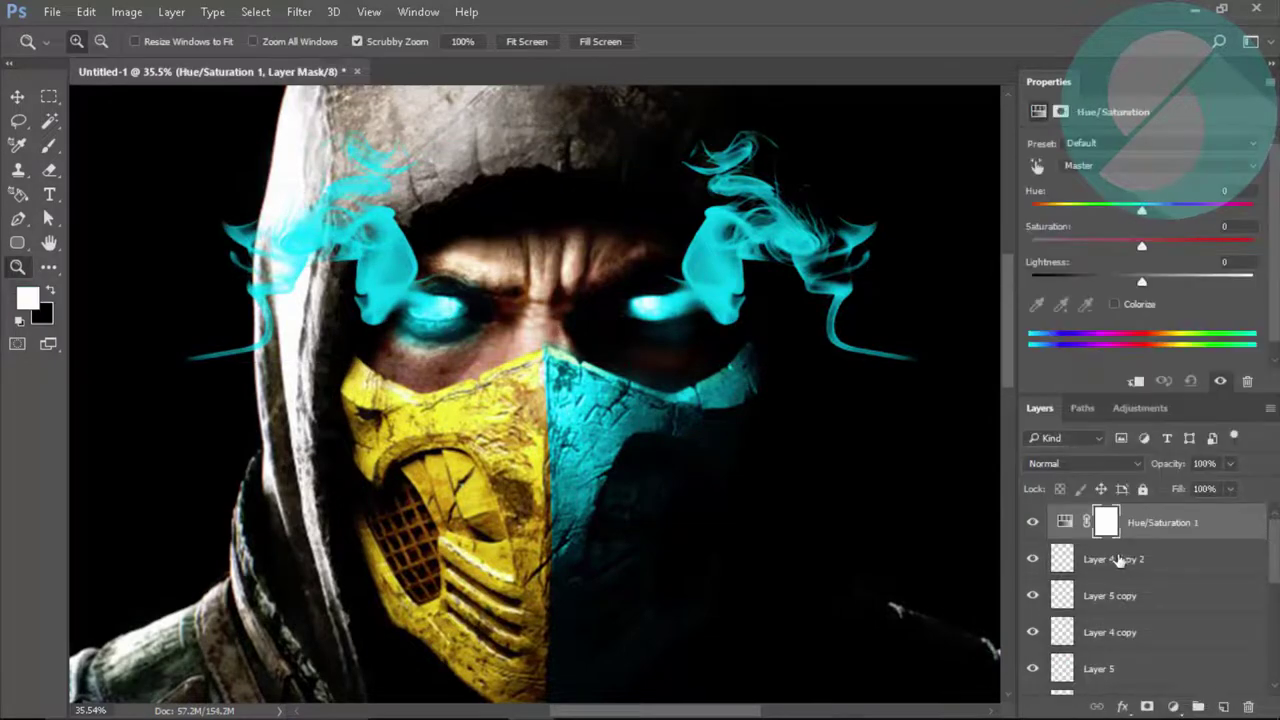
left_click(1118, 596, "shift")
key("ctrl+g")
left_click(1160, 522)
key("ctrl+alt+g")
Set the mirrored eye glow to Saturation blending and add a mask to it.
left_click(1055, 551)
left_click(1118, 590)
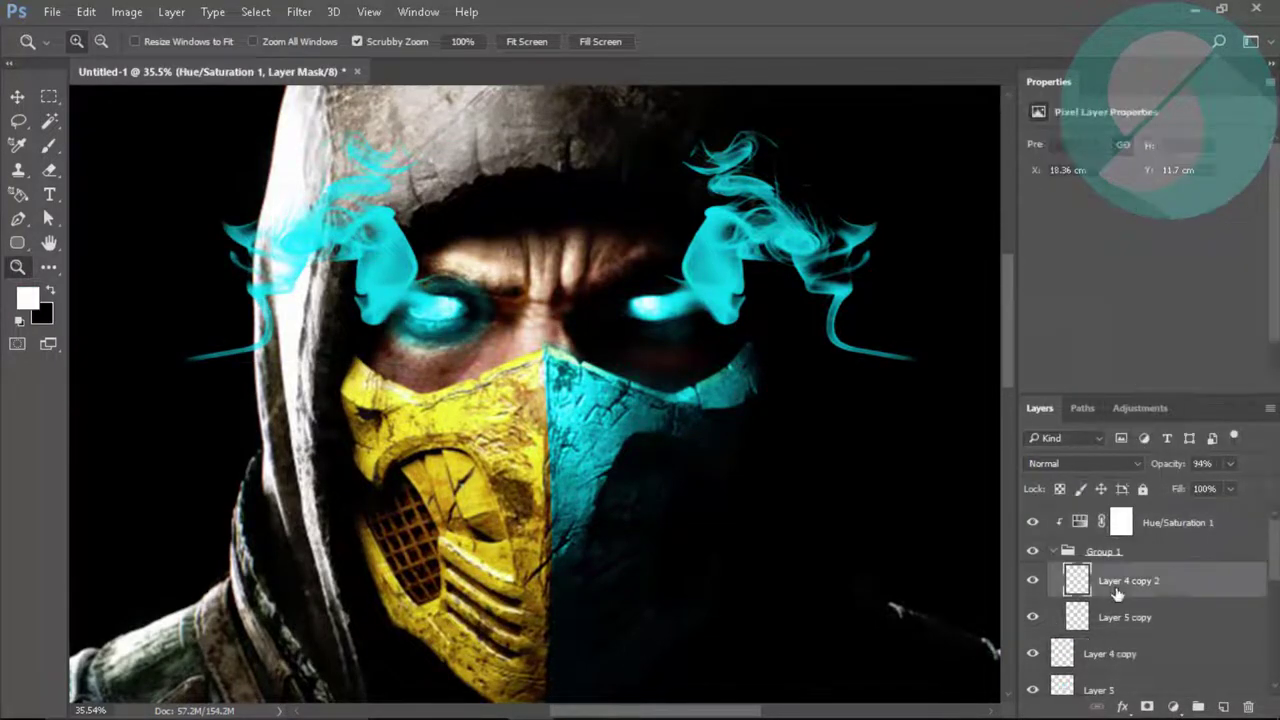
left_click(1124, 617)
left_click(1082, 463)
left_click(1056, 445)
left_click(1147, 706)
Paint an orange Overlay glow over the left eye on a new layer below the mirrored smoke.
key("b")
mouse_move(440, 319)
left_mouse_down()
mouse_move(600, 320)
mouse_move(450, 290)
left_mouse_up()
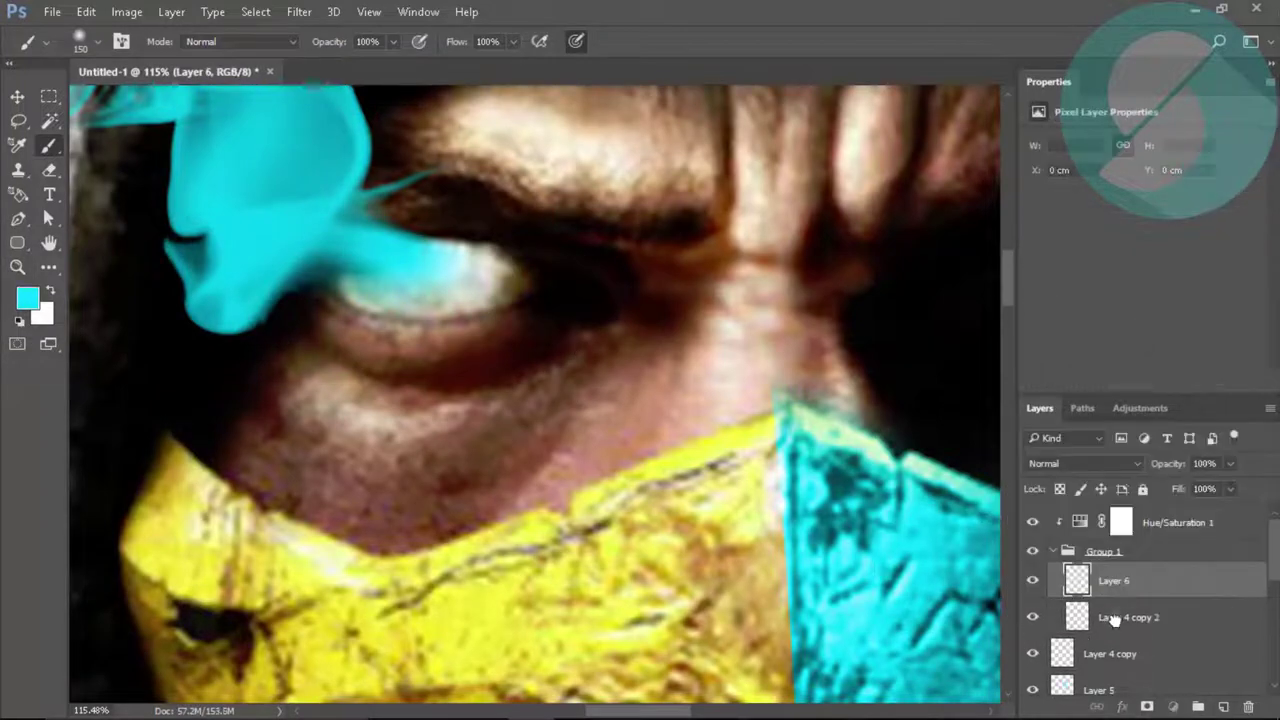
left_click_drag(1113, 620, 1113, 622)
left_click(27, 298)
left_click(1139, 221)
left_click_drag(330, 300, 514, 300)
left_click(1082, 463)
left_click(1043, 266)
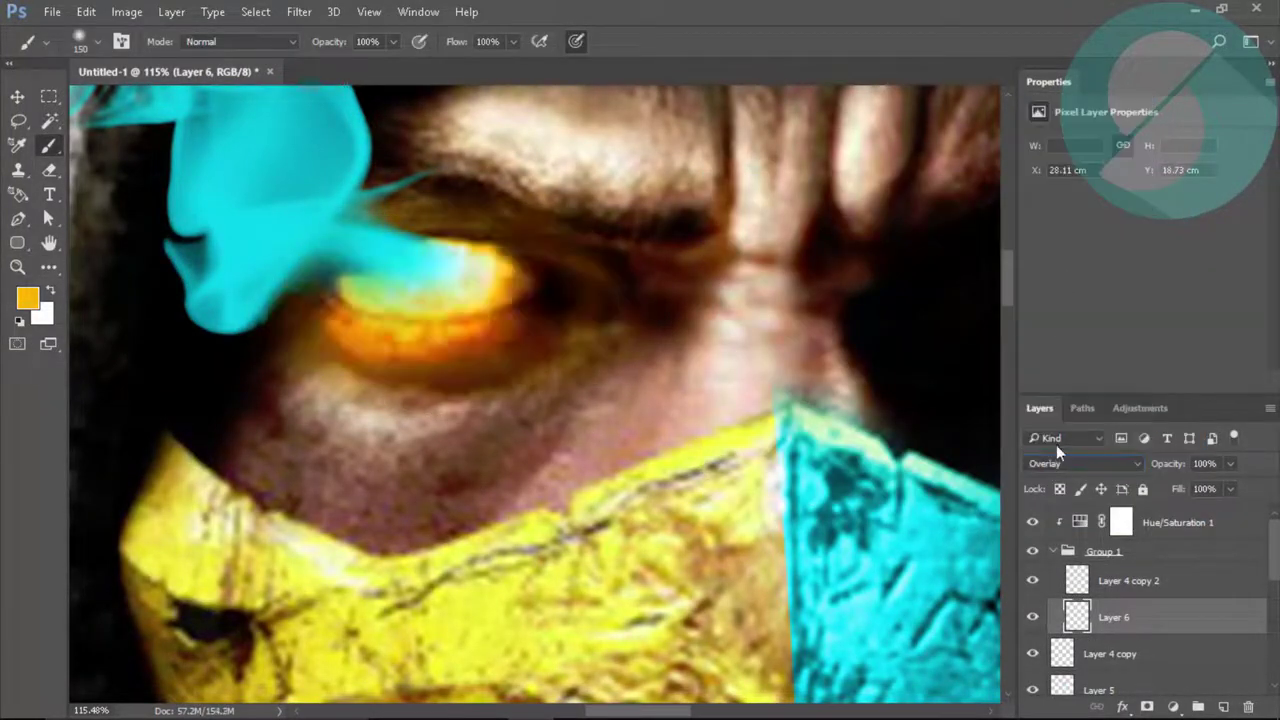
left_click(1082, 463)
left_click(1043, 266)
Move the mirrored smoke layer out of the group.
key("z")
left_click(549, 42)
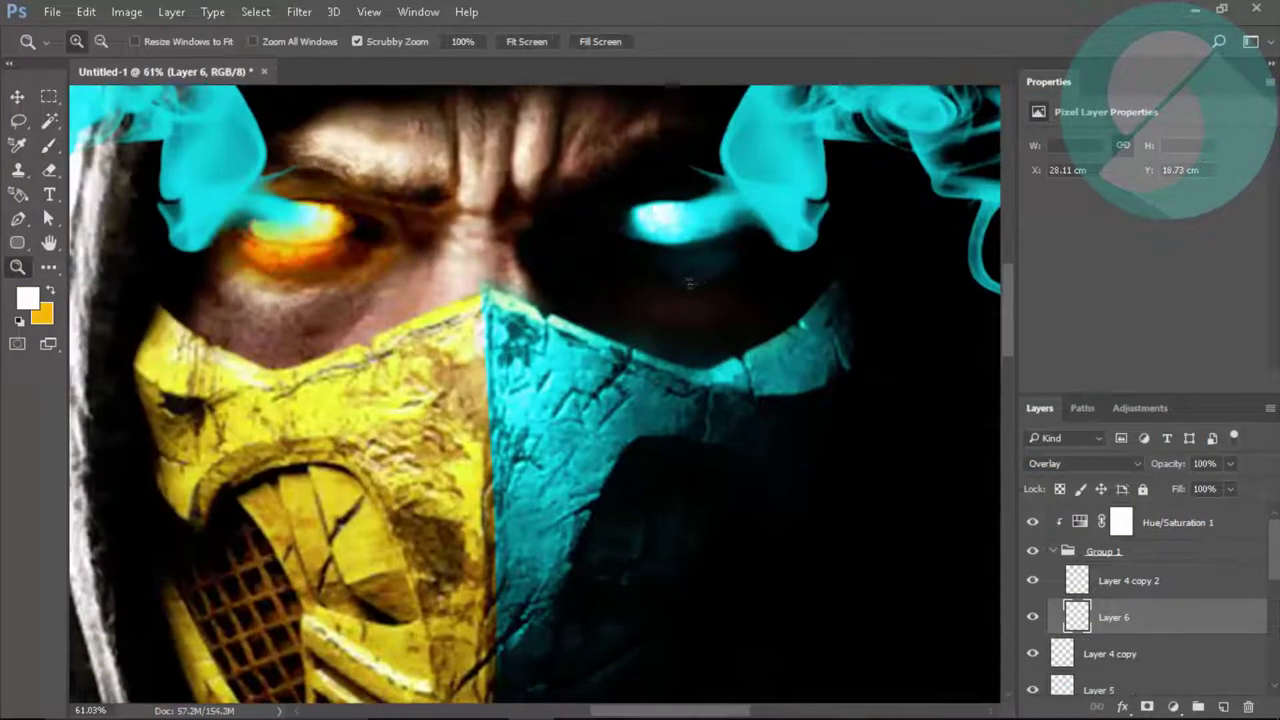
key("v")
left_click(1128, 580)
left_click_drag(1119, 553, 1119, 560)
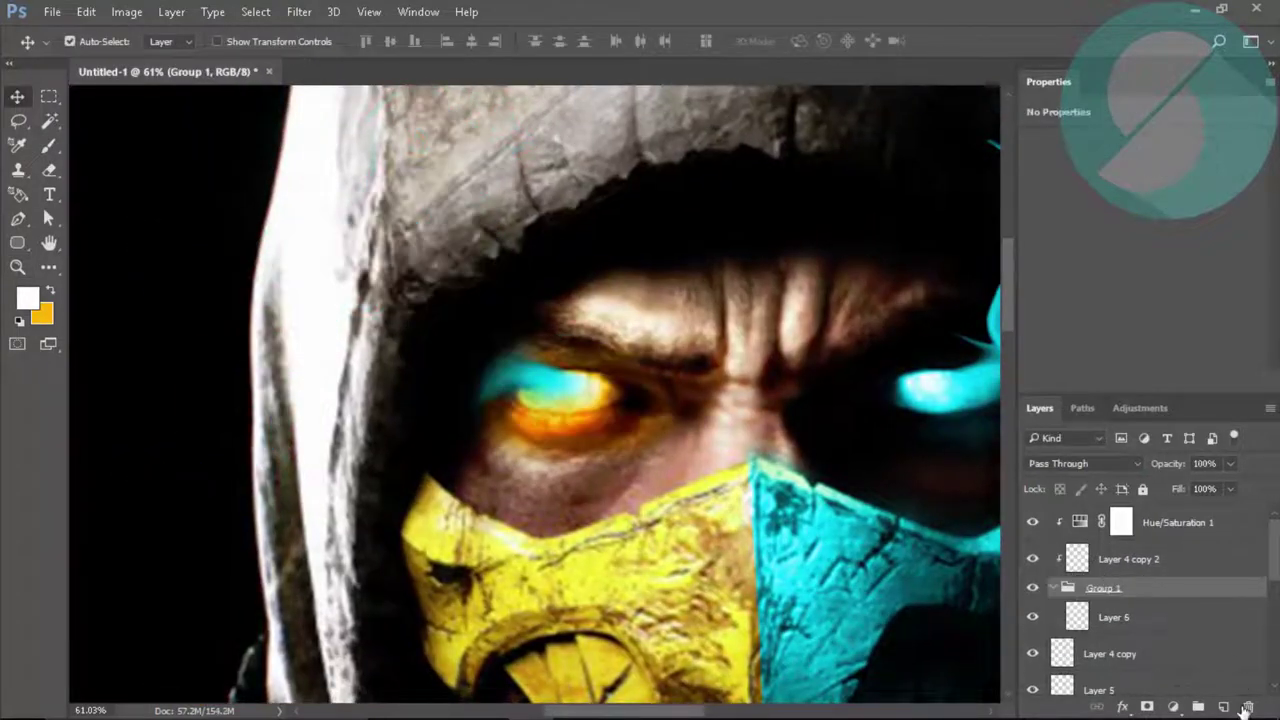
Colorize the Hue/Saturation layer to tint the left smoke a deep, saturated orange.
left_click(1120, 522)
left_click_drag(1137, 232, 1132, 238)
left_click(1114, 304)
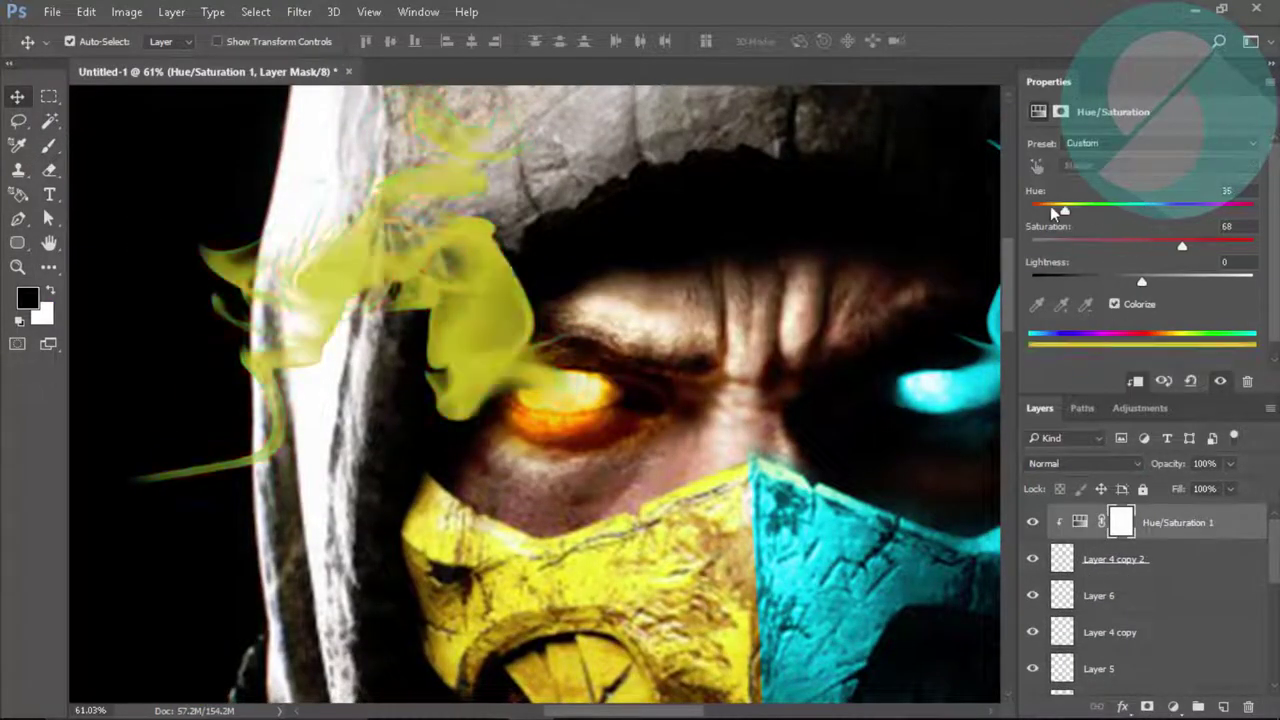
left_click_drag(1051, 209, 1052, 212)
left_click_drag(1183, 246, 1171, 250)
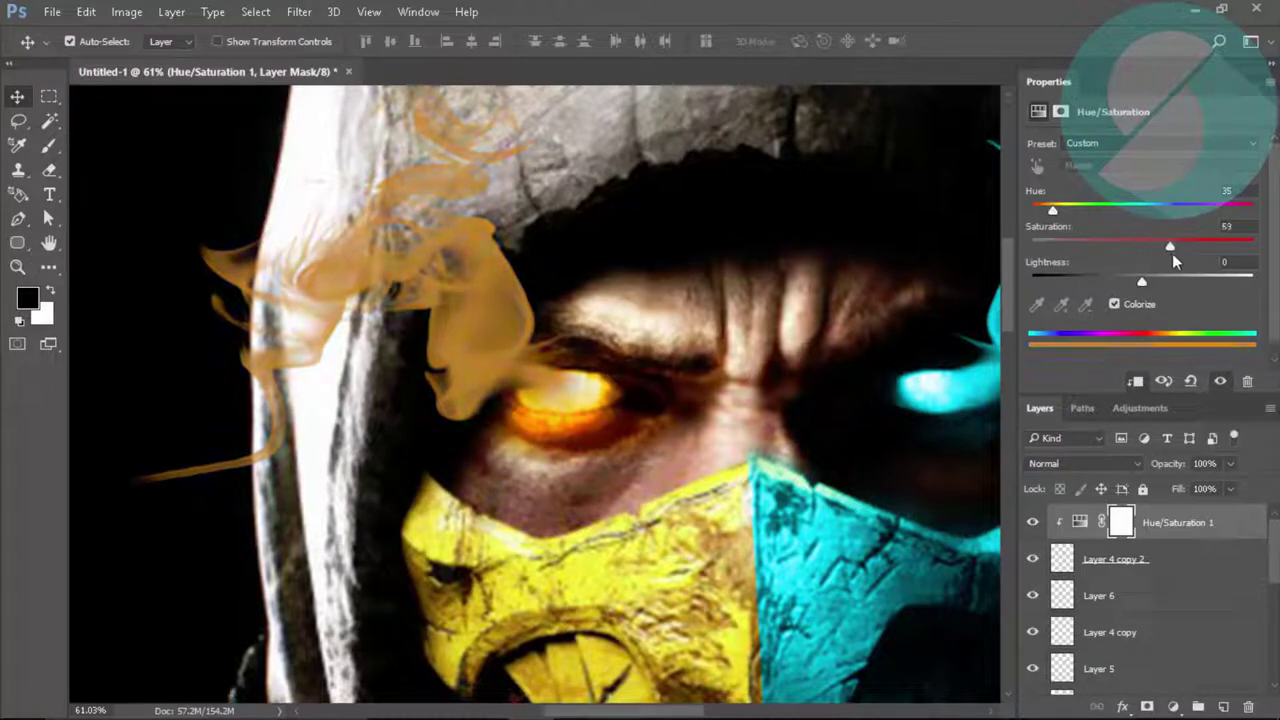
Brighten the left smoke wisps with yellow-orange paint on a new Overlay layer.
left_click(1225, 708)
left_click(1085, 463)
left_click(1050, 270)
left_click(27, 297)
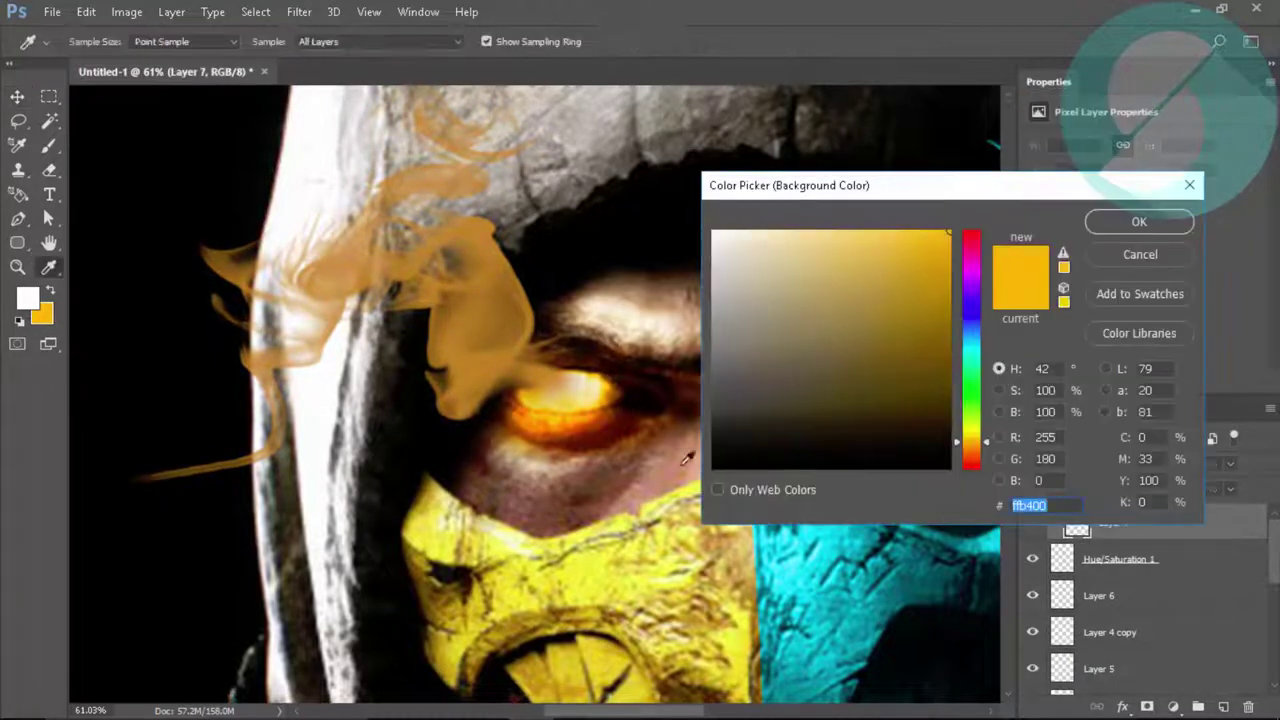
left_click(1137, 217)
key("b")
left_click_drag(310, 360, 250, 330)
Change the paint colour to a deeper, stronger orange.
left_click(27, 297)
left_click(1140, 220)
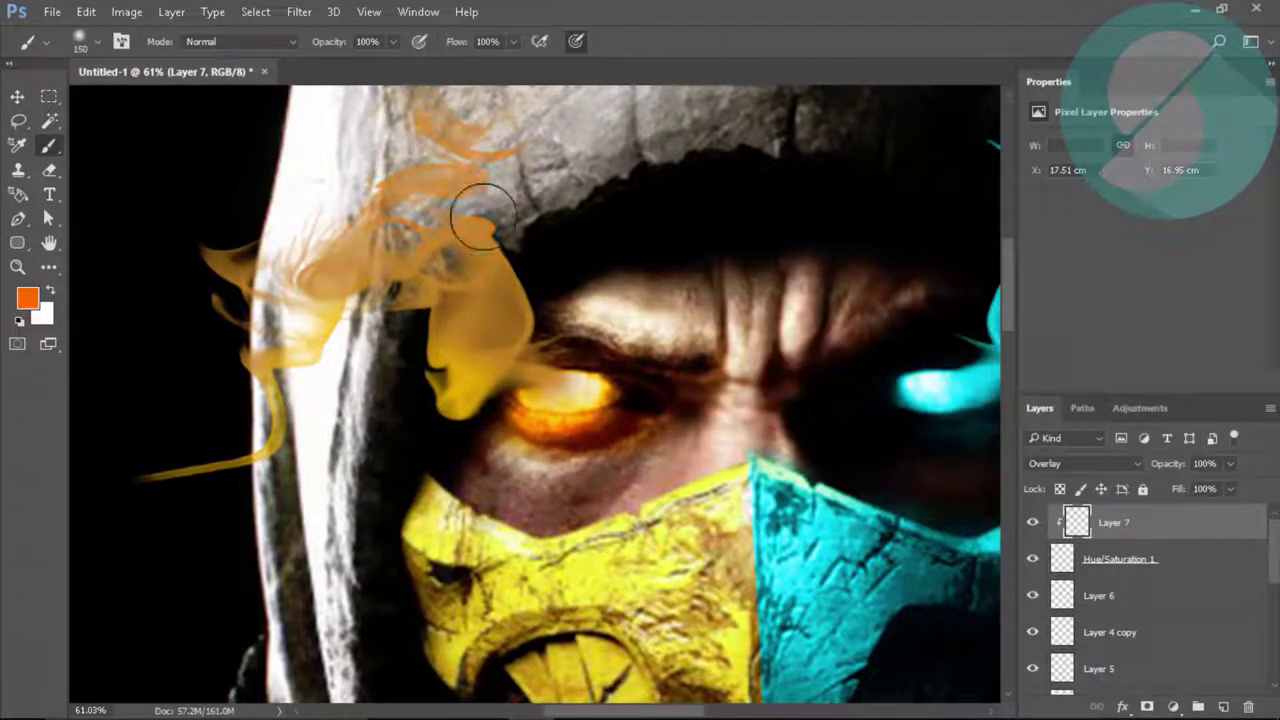
left_click(27, 297)
left_click(1137, 221)
left_click(27, 297)
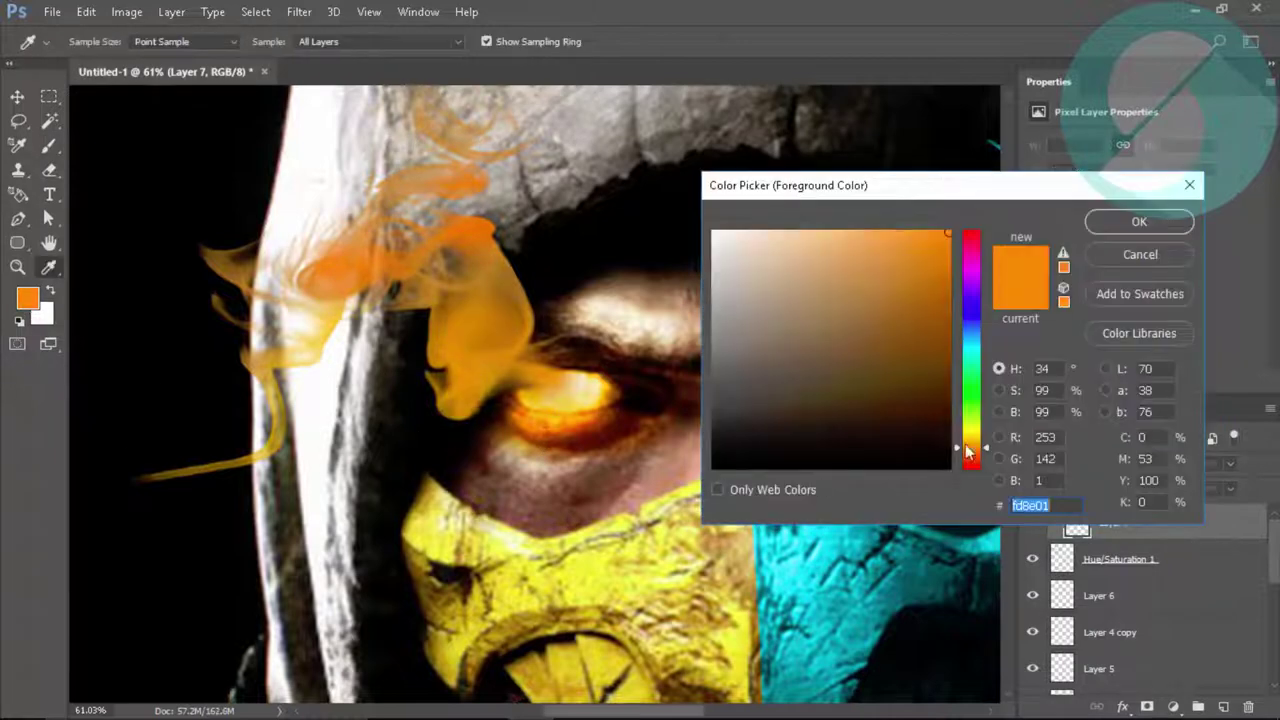
left_click(480, 330)
left_click(1139, 221)
Fit the poster in view, cancel a trial transform, and target Layer 2's mask with the Brush.
key("z")
key("ctrl+0")
scroll(500, 400, "up", 3)
key("ctrl+t")
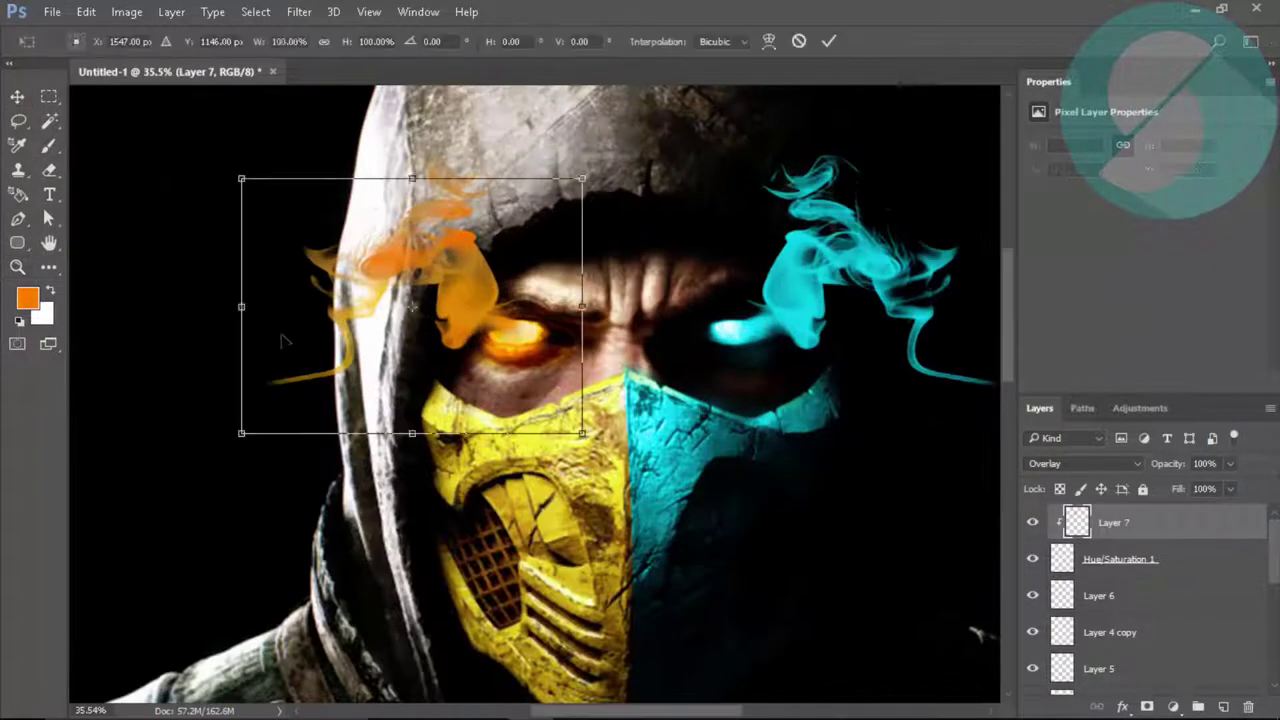
left_click(799, 41)
key("ctrl+t")
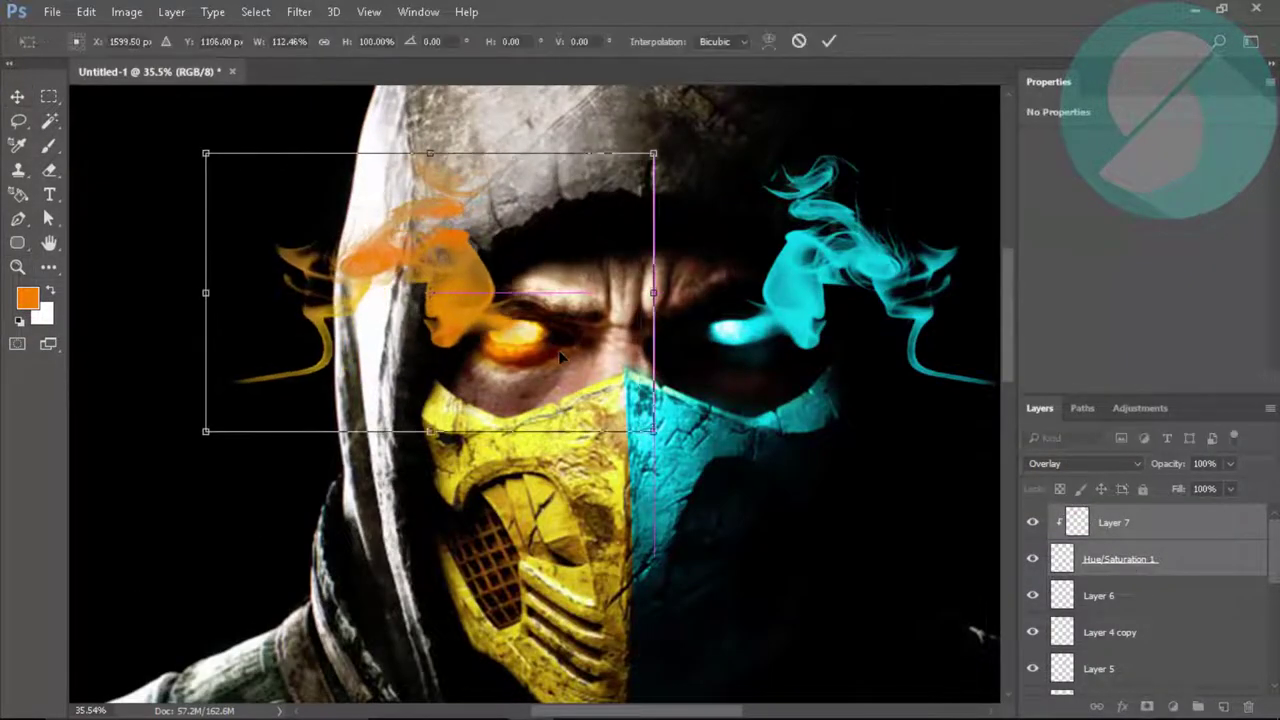
key("Escape")
key("z")
key("ctrl+0")
scroll(557, 281, "up", 5)
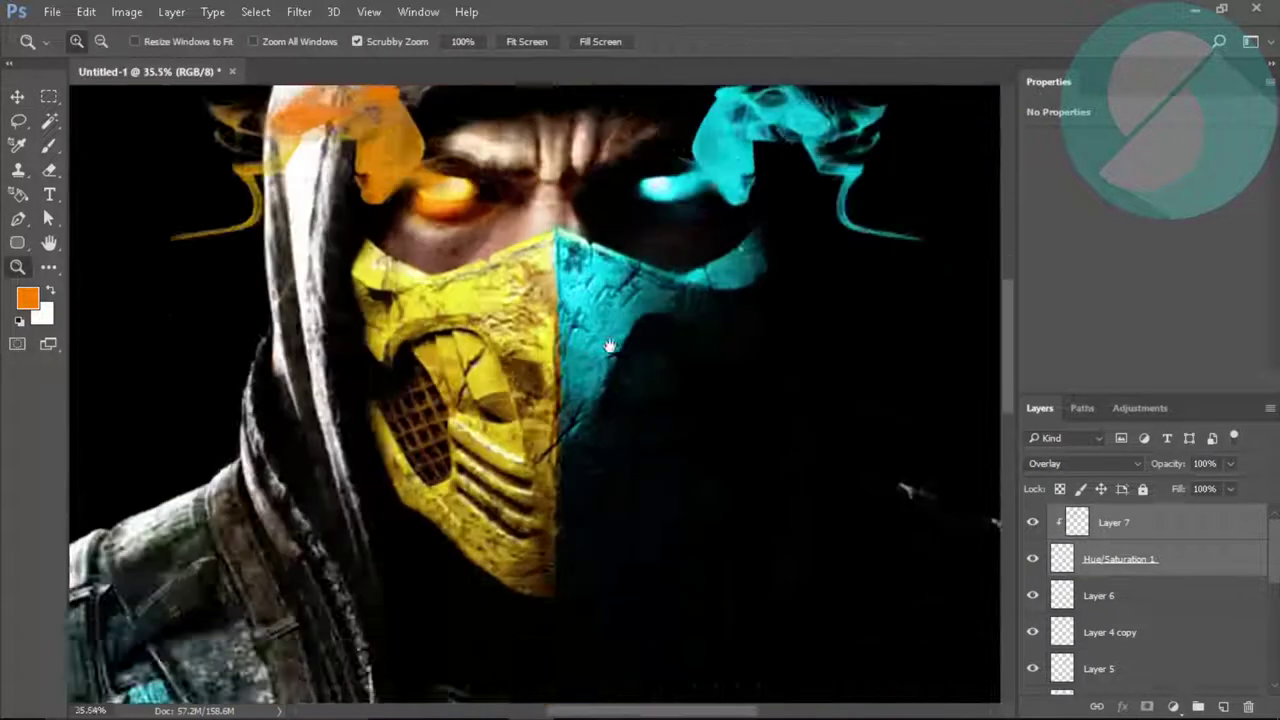
key("b")
key("ctrl+backslash")
Reset to default colours with black foreground and paint on Layer 2's mask.
key("d")
key("x")
key("ctrl+t")
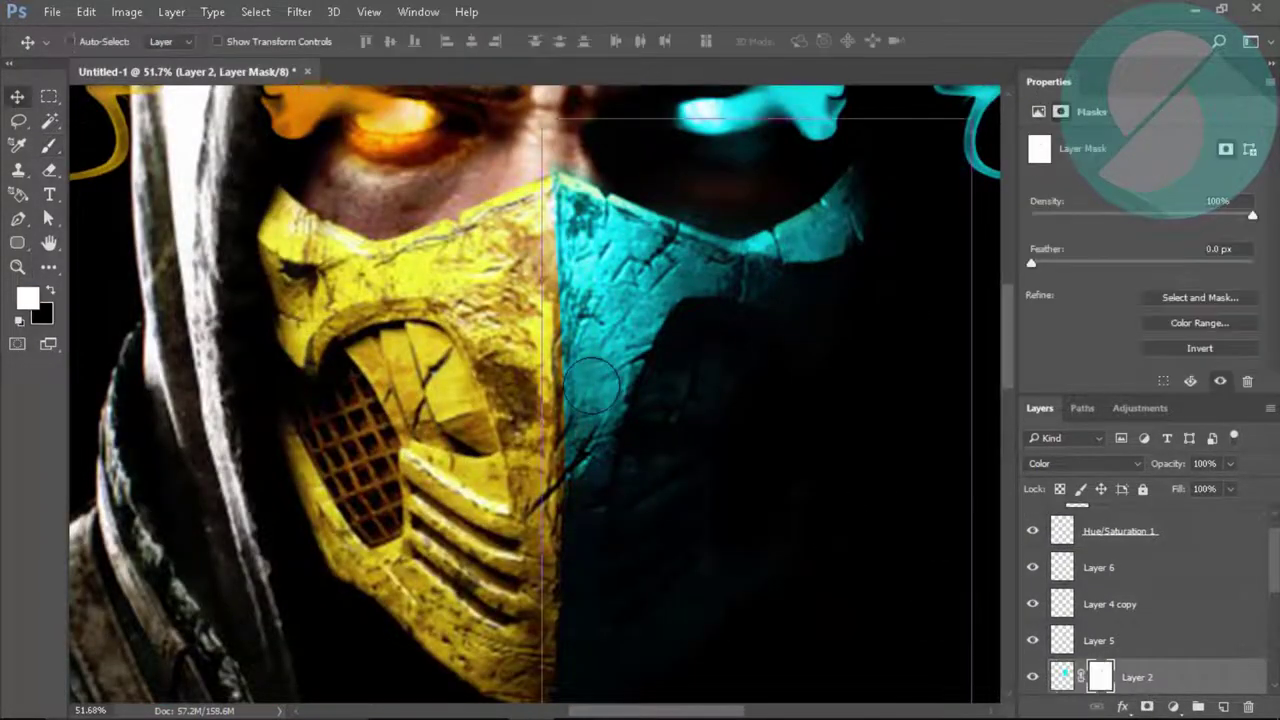
key("Escape")
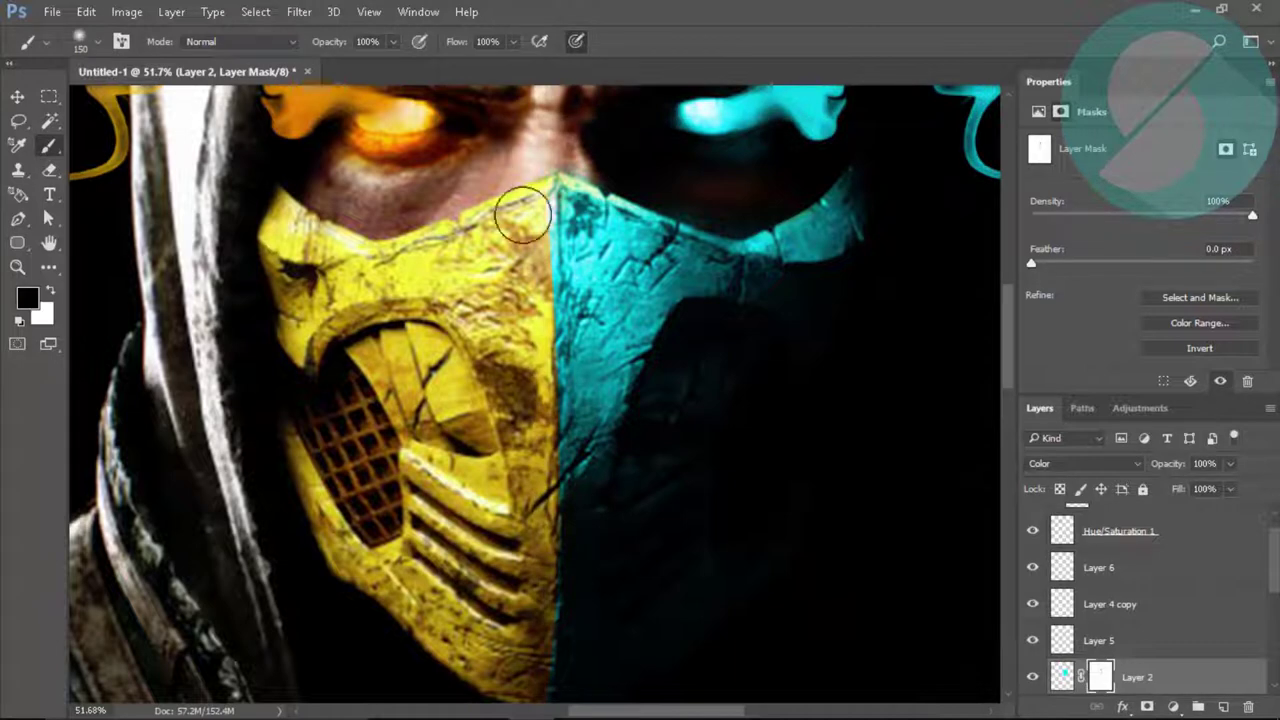
key("z")
scroll(557, 244, "down", 3)
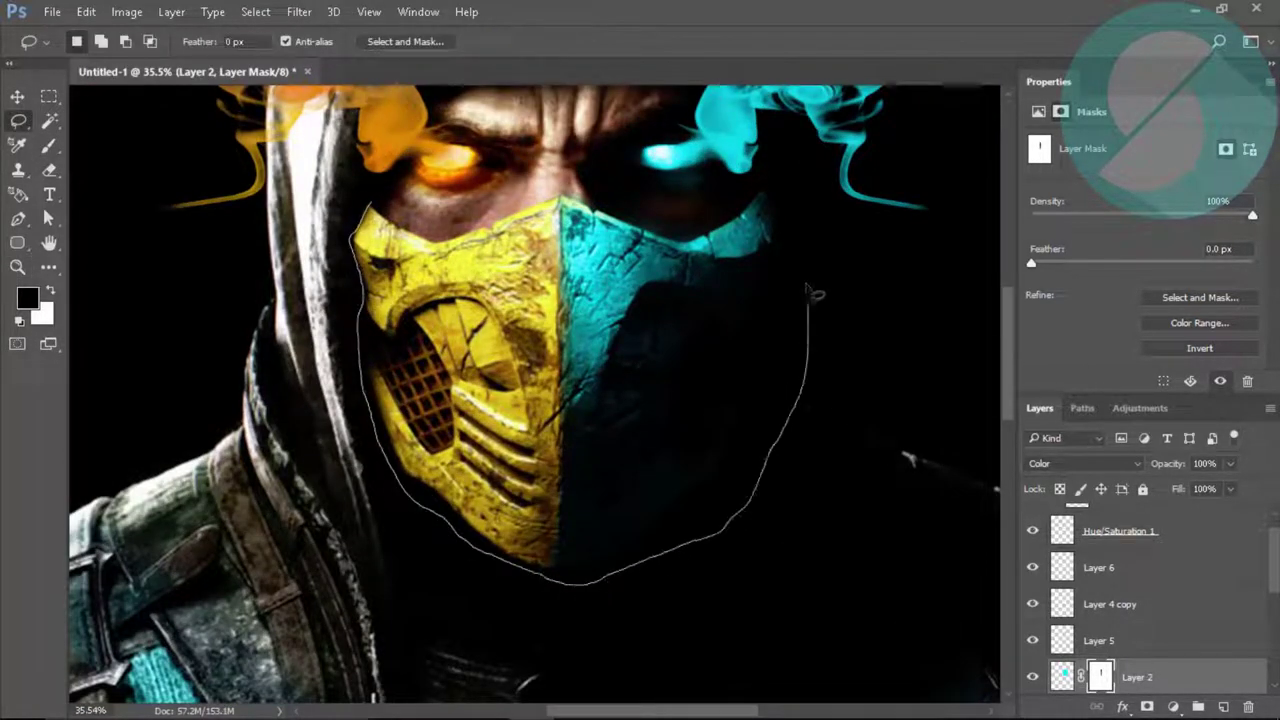
Outline the face mask and stamp the visible image onto new Layer 8.
right_click(489, 314)
left_click(686, 491)
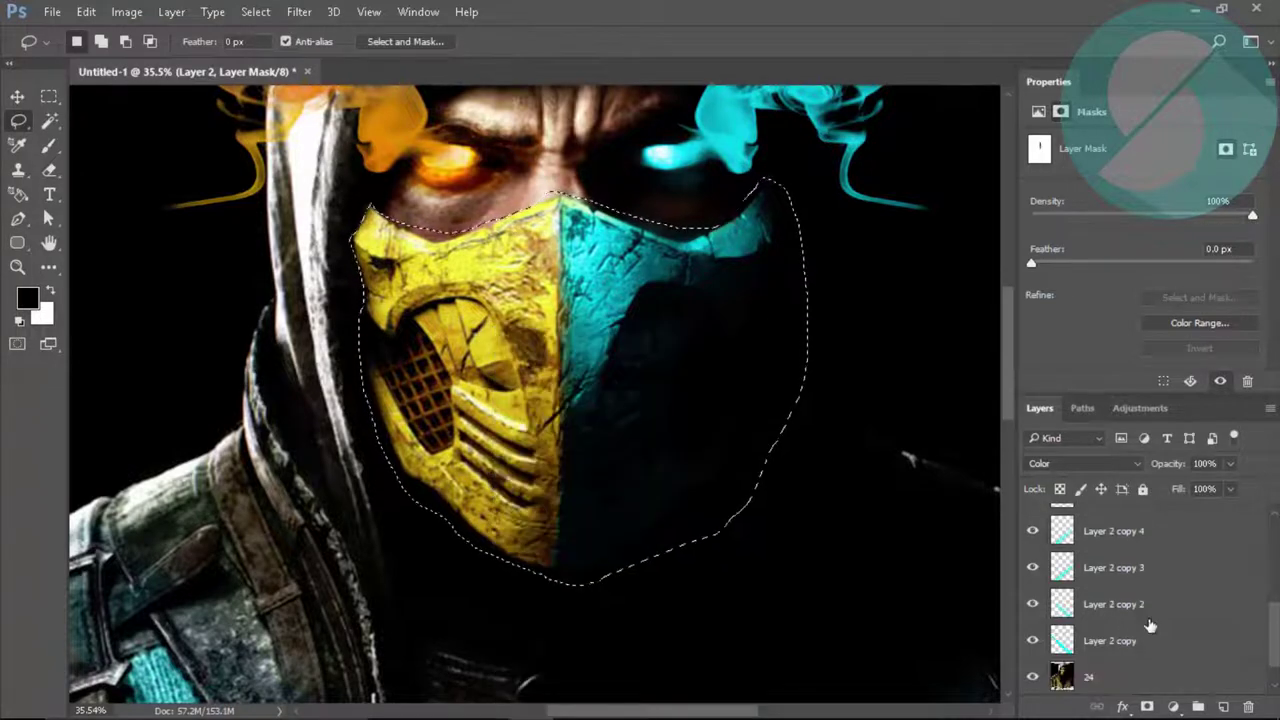
left_click(1226, 707)
Copy the selected face mask to its own layer via Layer via Copy.
right_click(660, 305)
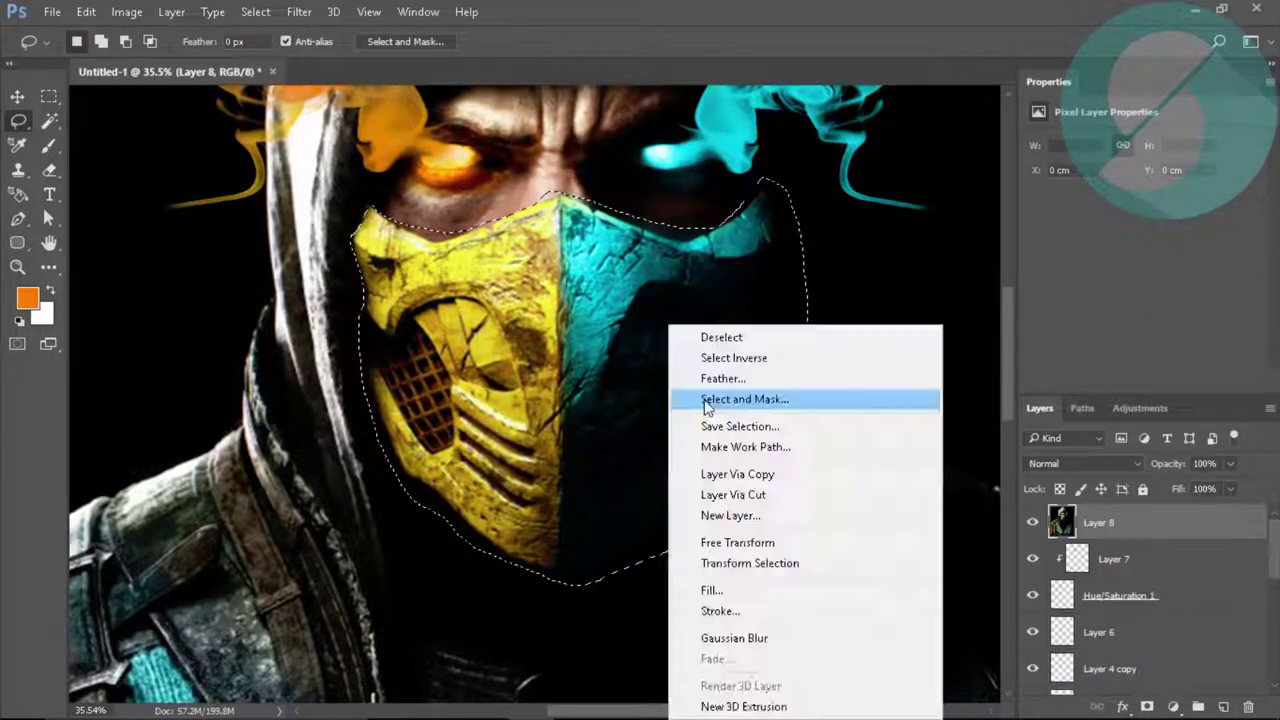
left_click(737, 471)
key("z")
scroll(800, 396, "down", 3)
Apply the Wind filter (Stagger, From the Right) to the mask copy, repeated with Ctrl+F.
left_click(299, 11)
mouse_move(313, 343)
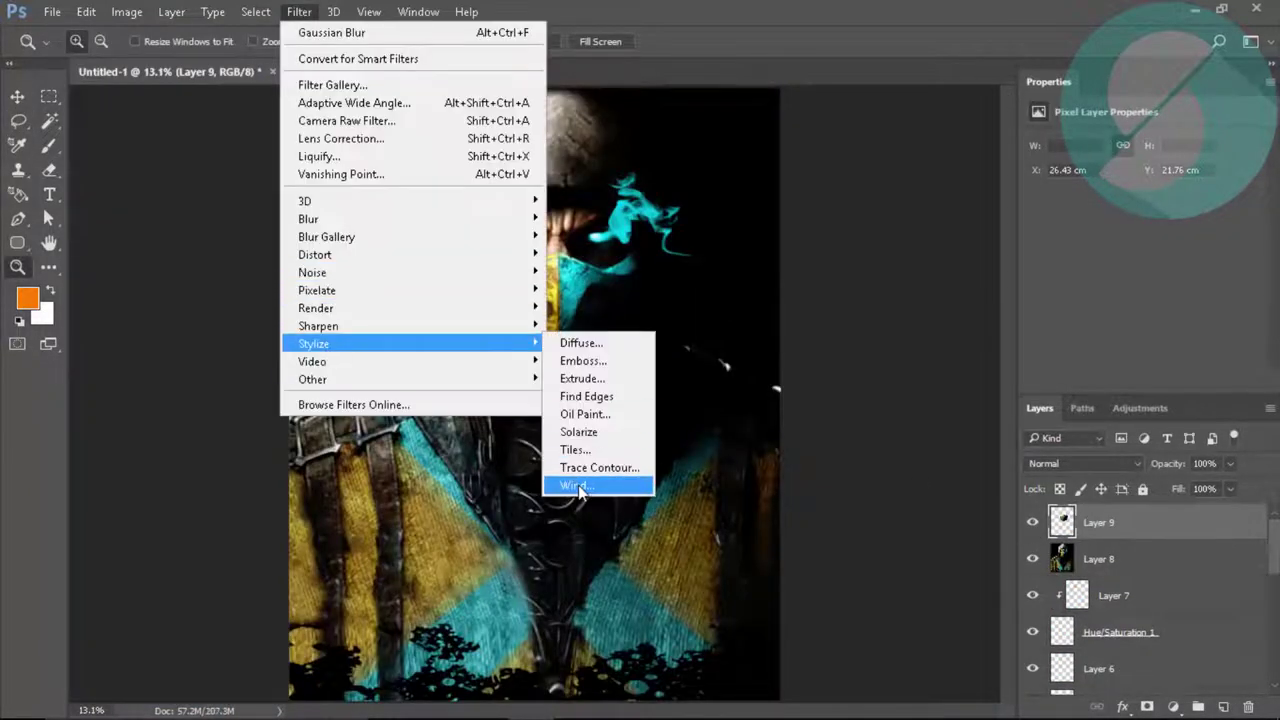
left_click(575, 487)
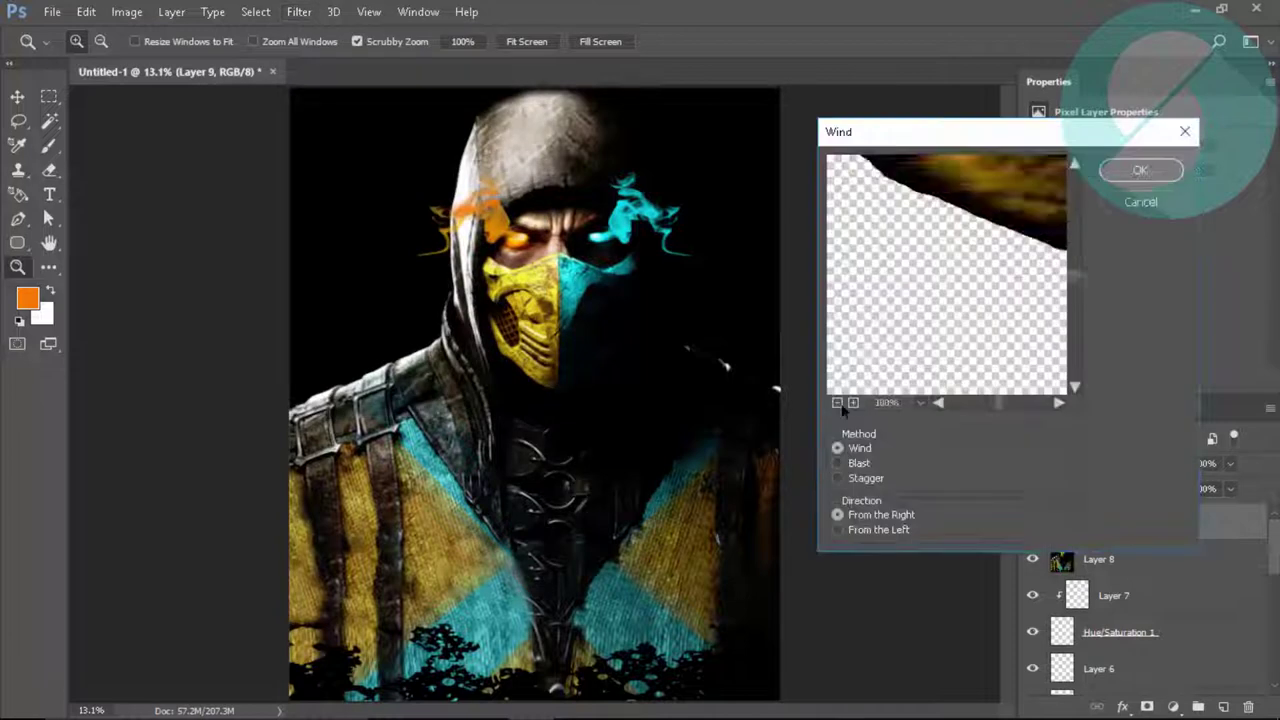
left_click(1136, 170)
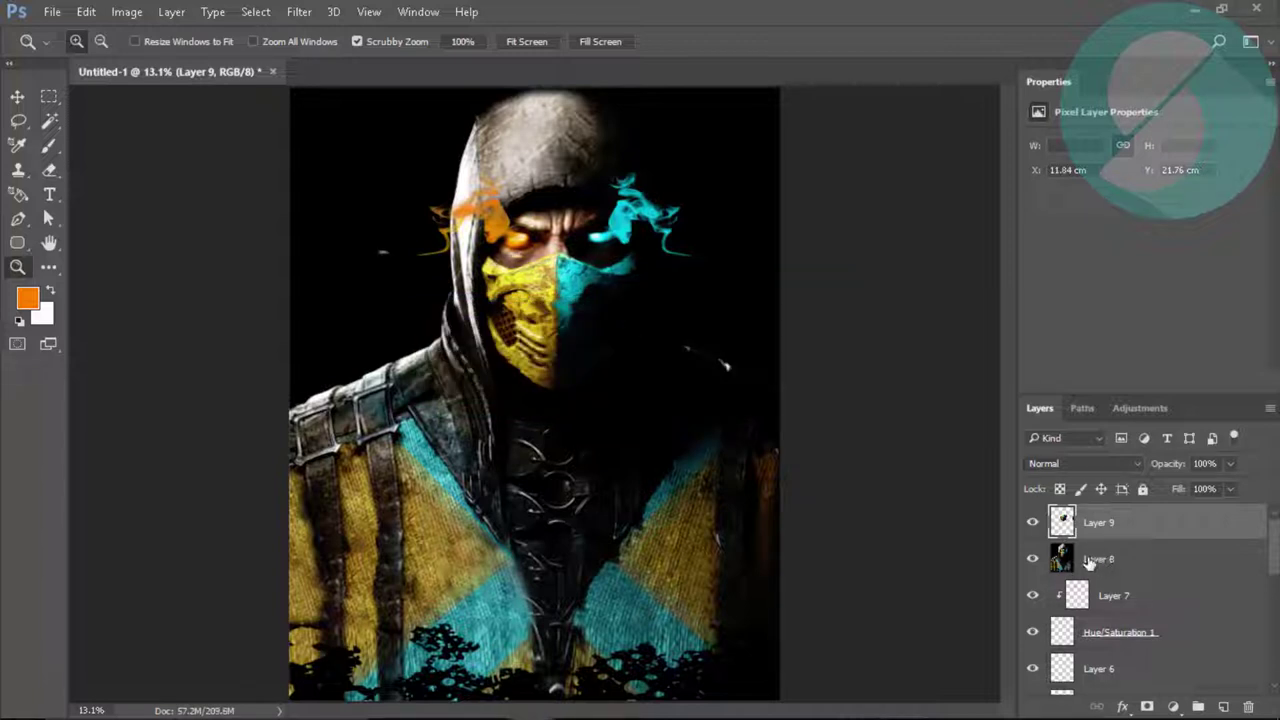
key("v")
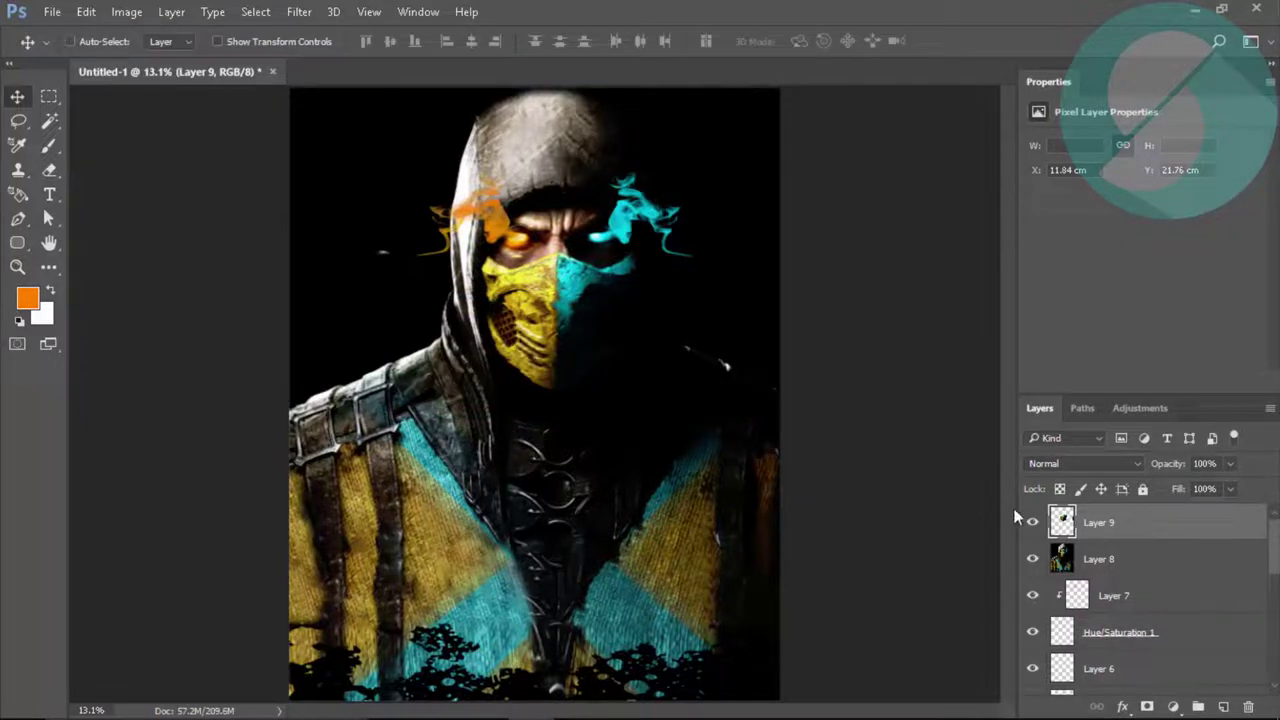
key("ctrl+f")
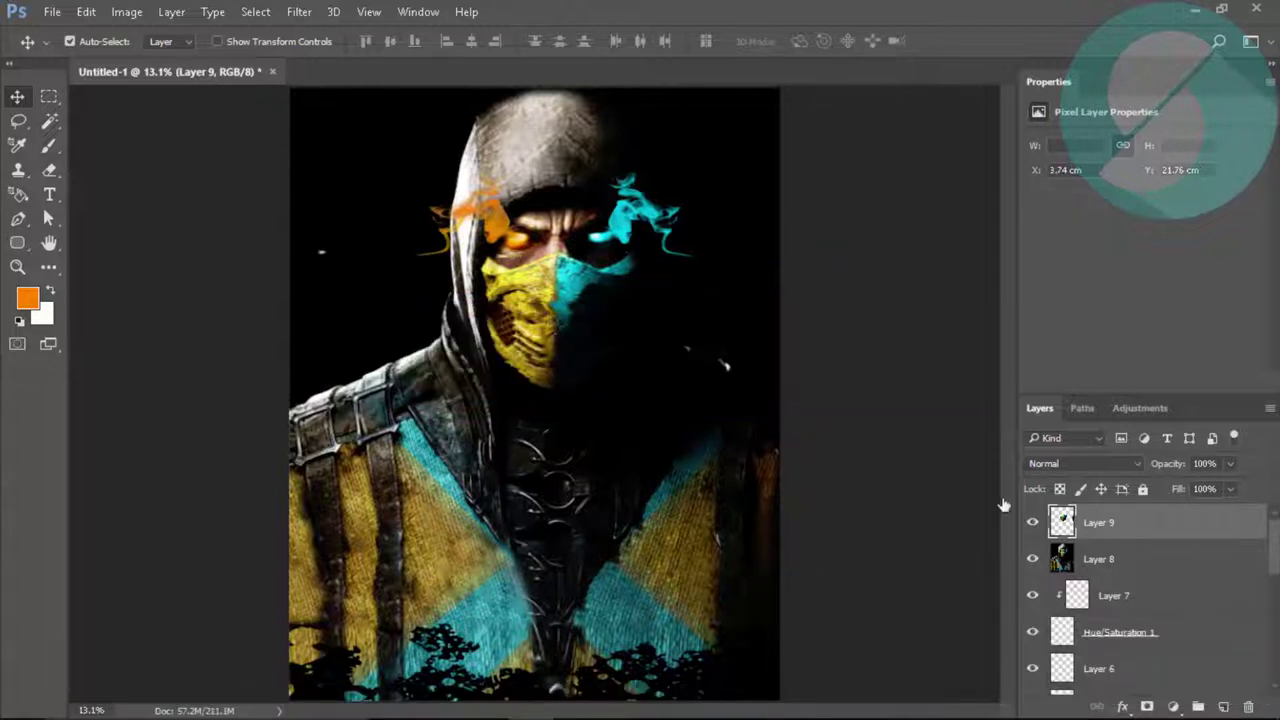
key("ctrl+t")
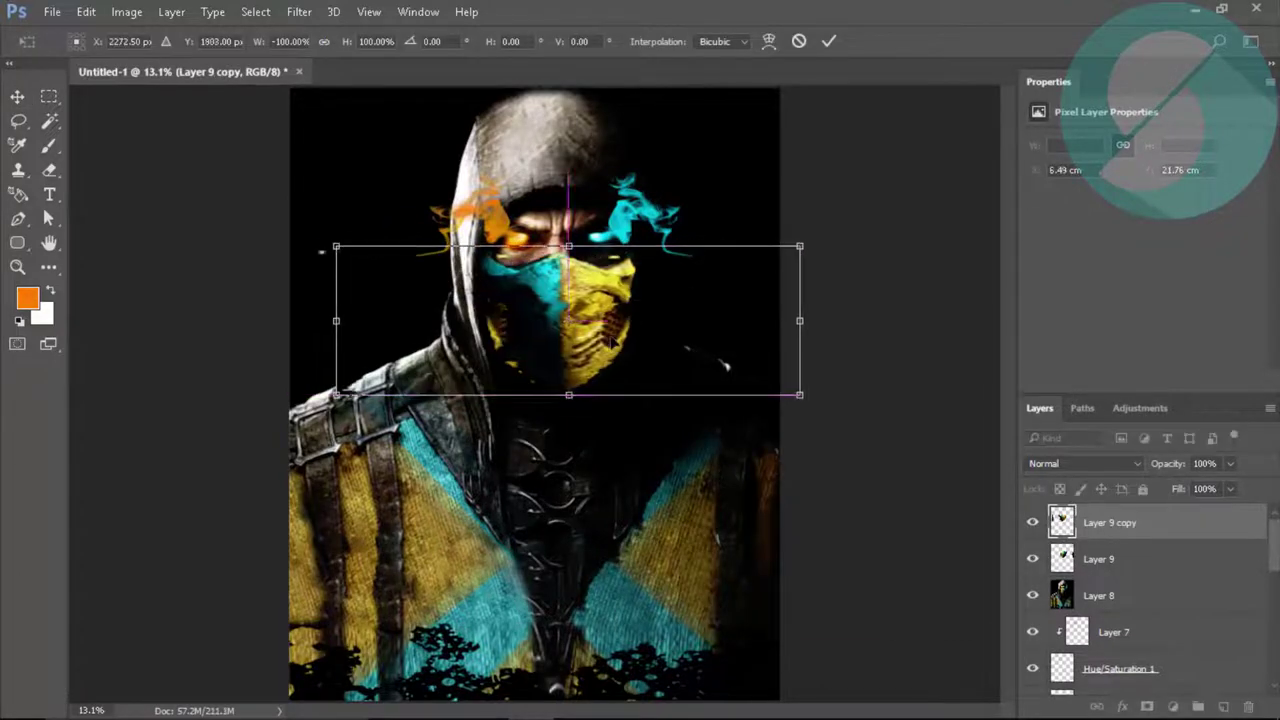
Mirror the copy, delete its cyan half, and add a Hue/Saturation layer shifting hue to +140.
key("Return")
scroll(558, 266, "up", 5)
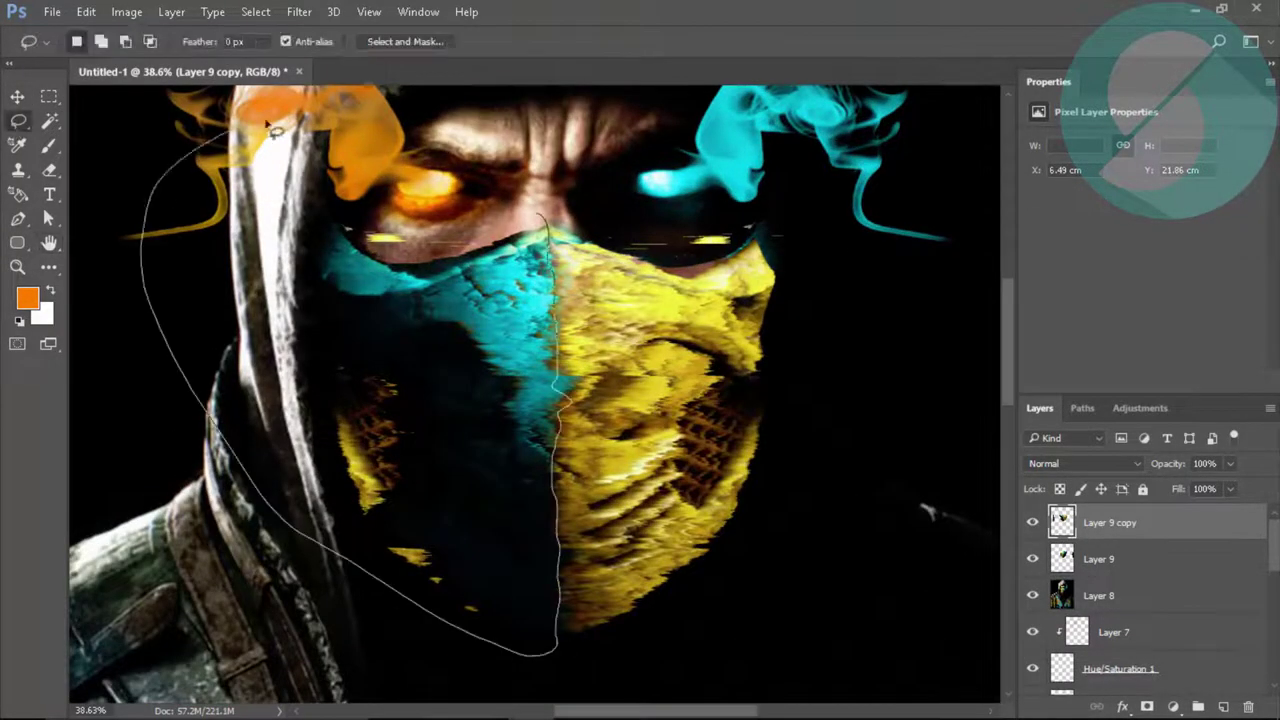
key("Delete")
key("ctrl+d")
key("z")
left_click(528, 41)
left_click(1173, 706)
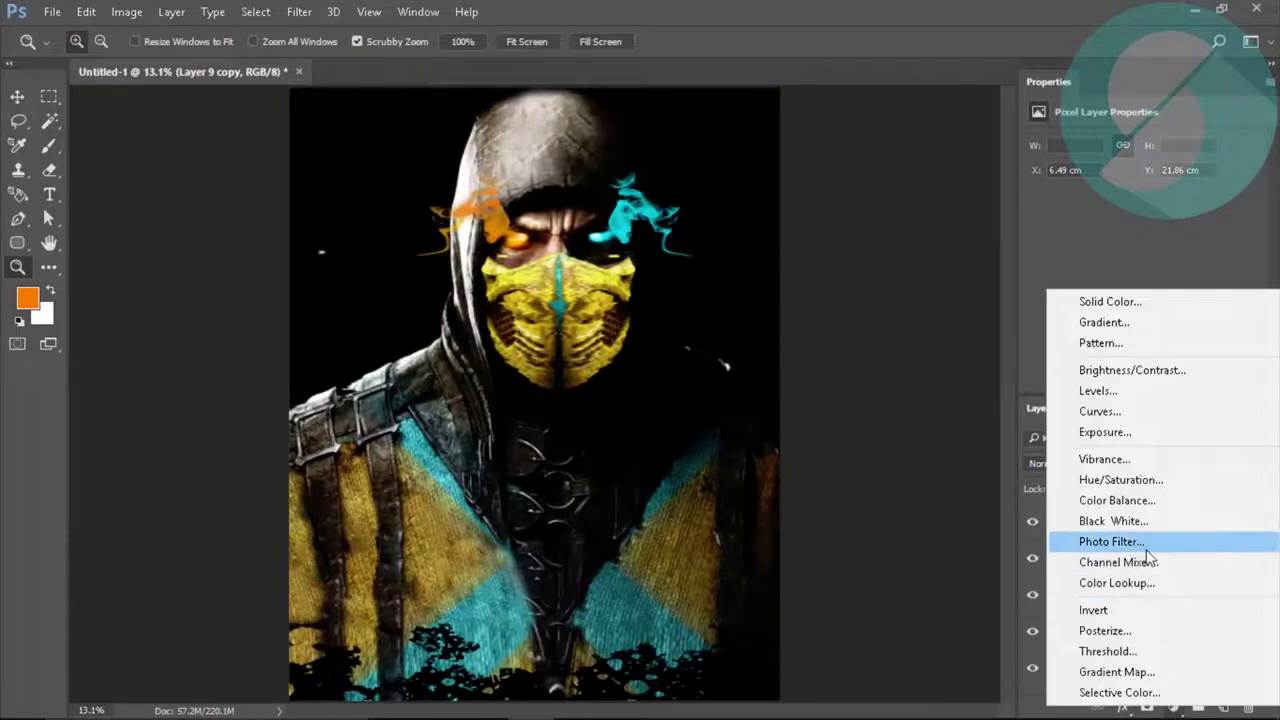
left_click(1120, 482)
mouse_move(1142, 210)
left_mouse_down()
mouse_move(1241, 210)
mouse_move(1192, 243)
left_mouse_up()
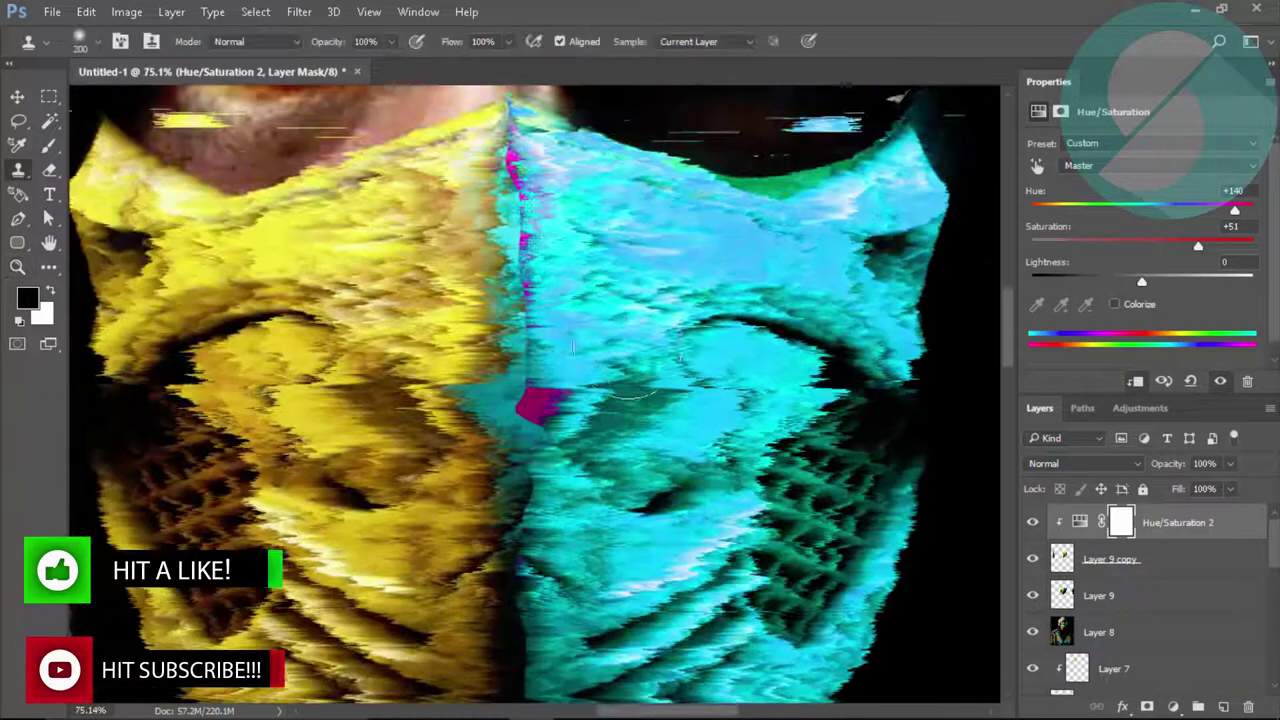
Clone out the stray magenta streaks and stamp all visible layers onto a new layer.
left_click(1112, 568)
left_click_drag(540, 395, 530, 415)
left_click_drag(515, 150, 520, 300)
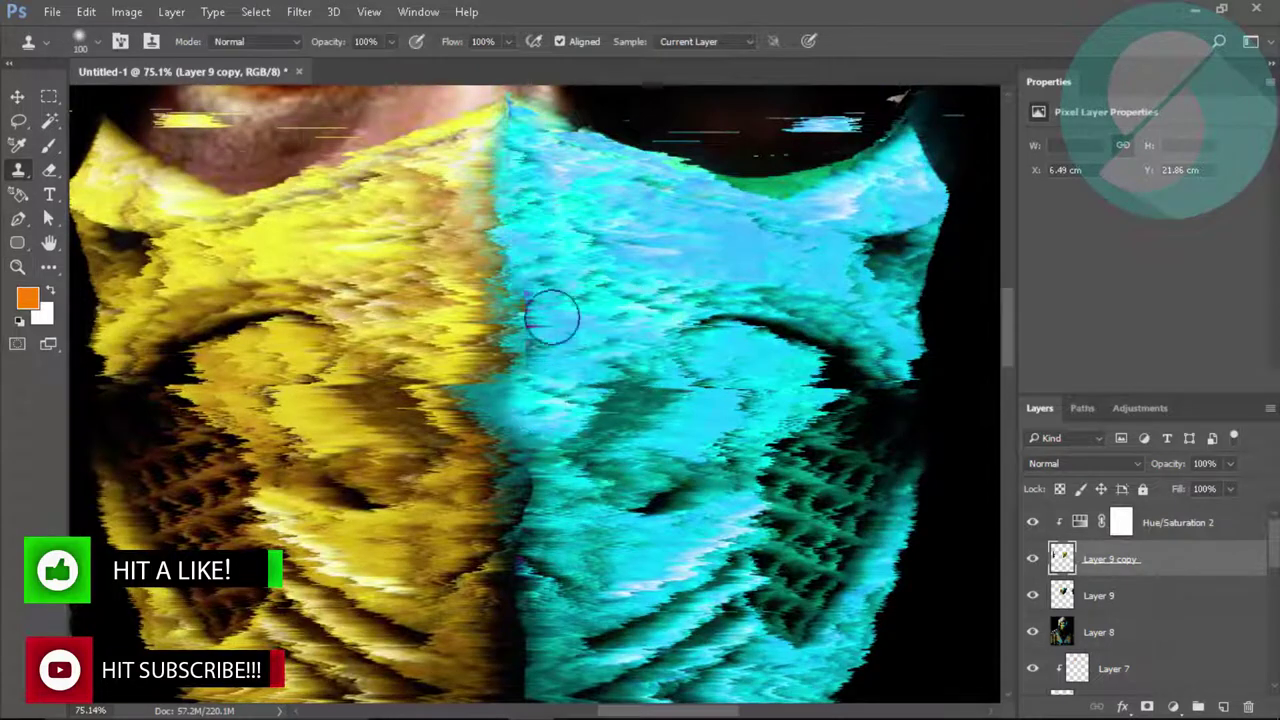
key("z")
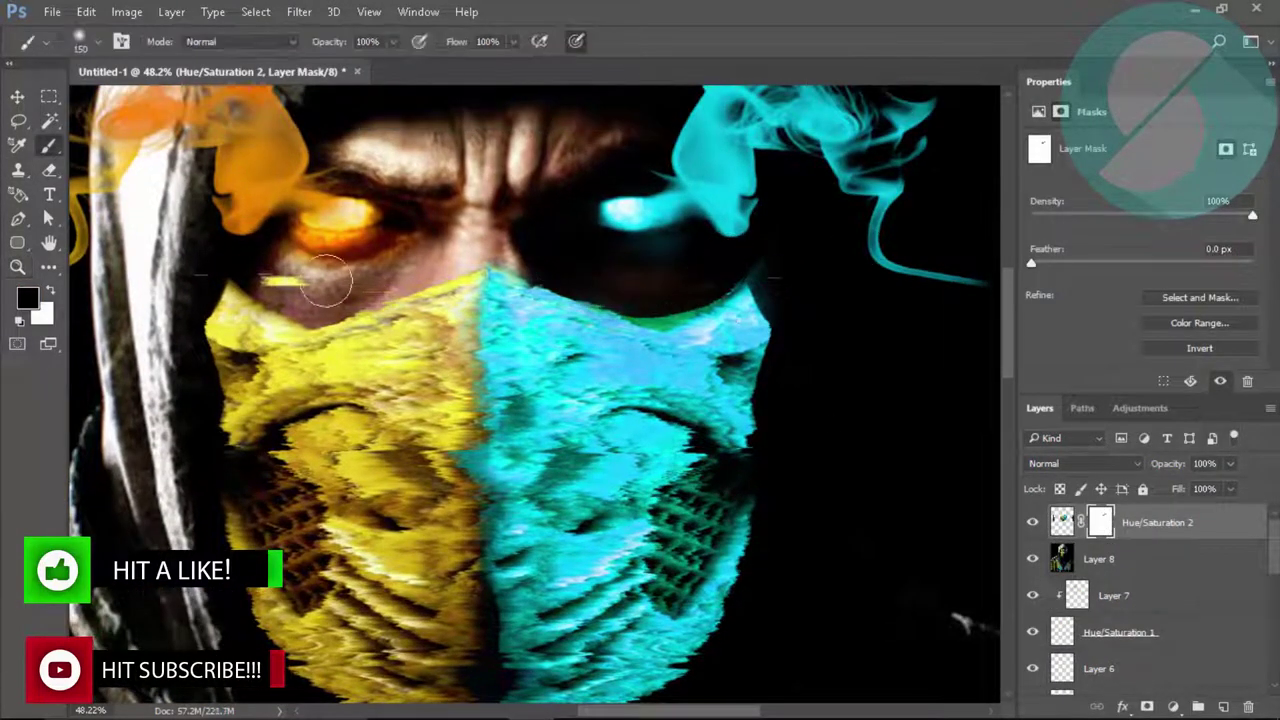
mouse_move(325, 283)
left_mouse_down()
mouse_move(718, 310)
mouse_move(906, 223)
left_mouse_up()
key("ctrl+0")
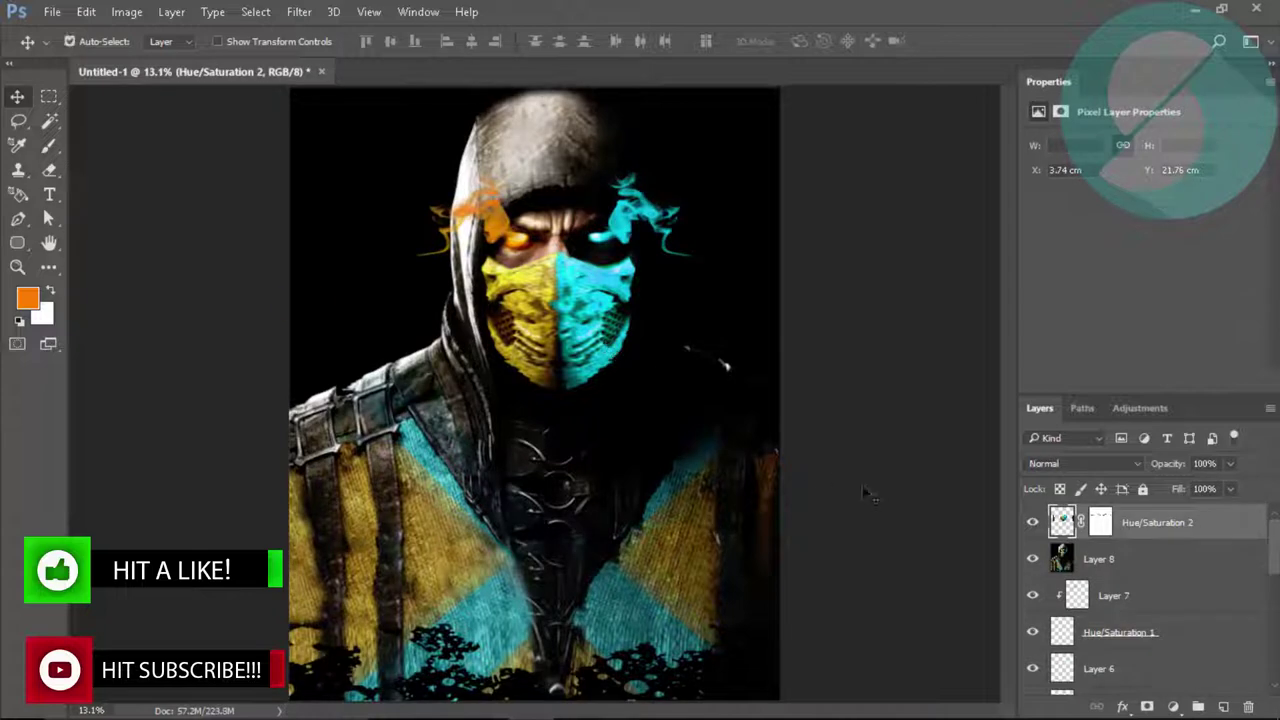
key("ctrl+shift+alt+e")
In Camera Raw, set Temperature -29, Tint +12, Exposure -0.70 and Contrast +30.
left_click(299, 11)
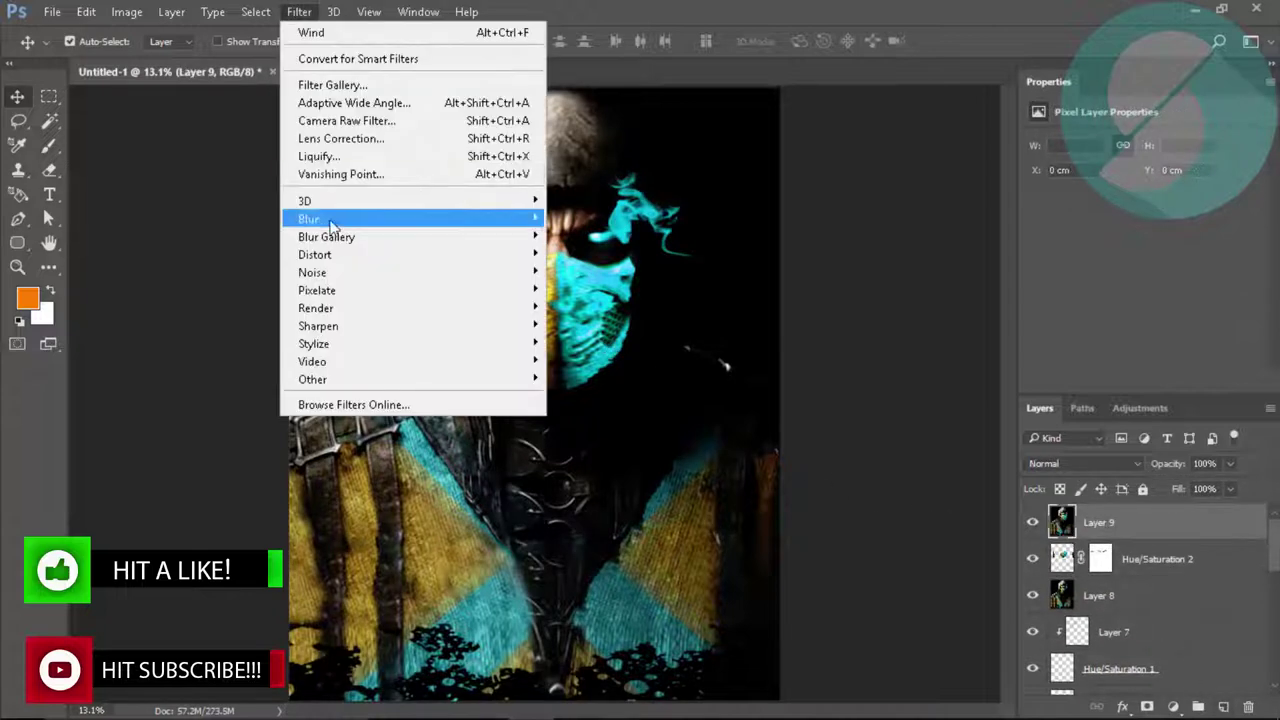
left_click(565, 243)
key("ctrl+shift+a")
mouse_move(981, 297)
left_mouse_down()
mouse_move(948, 297)
mouse_move(994, 328)
left_mouse_up()
mouse_move(981, 387)
left_mouse_down()
mouse_move(965, 387)
mouse_move(1012, 415)
left_mouse_up()
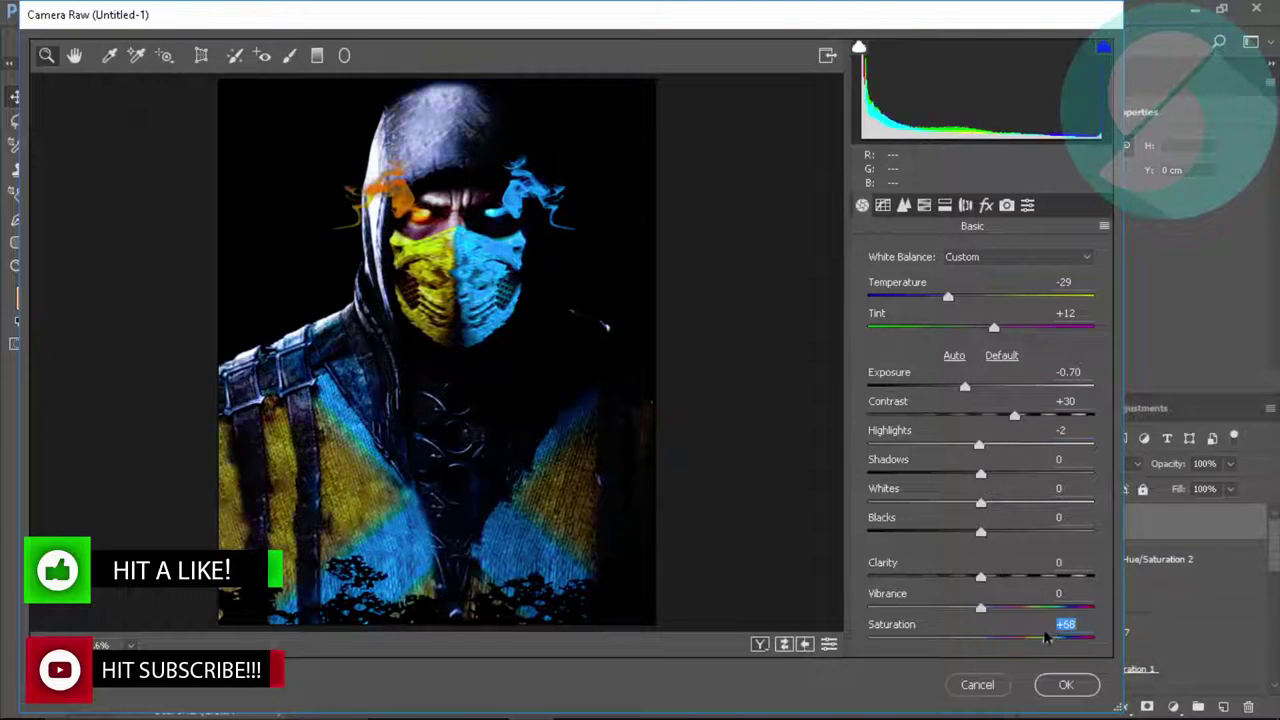
Nudge the noise reduction and raise the Yellows, Aquas and Blues luminance.
key("ctrl+alt+3")
left_click_drag(863, 437, 866, 437)
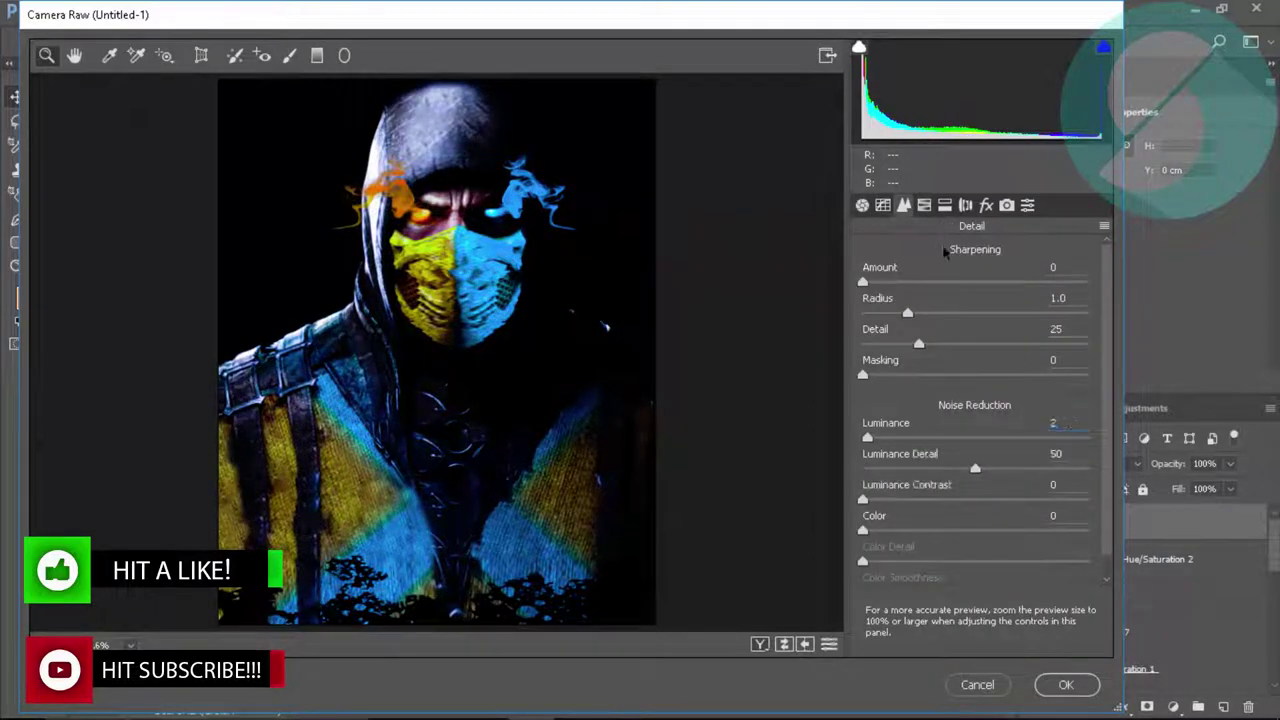
key("ctrl+alt+4")
left_click_drag(981, 413, 1007, 413)
left_click_drag(981, 475, 995, 475)
left_click_drag(981, 506, 1005, 507)
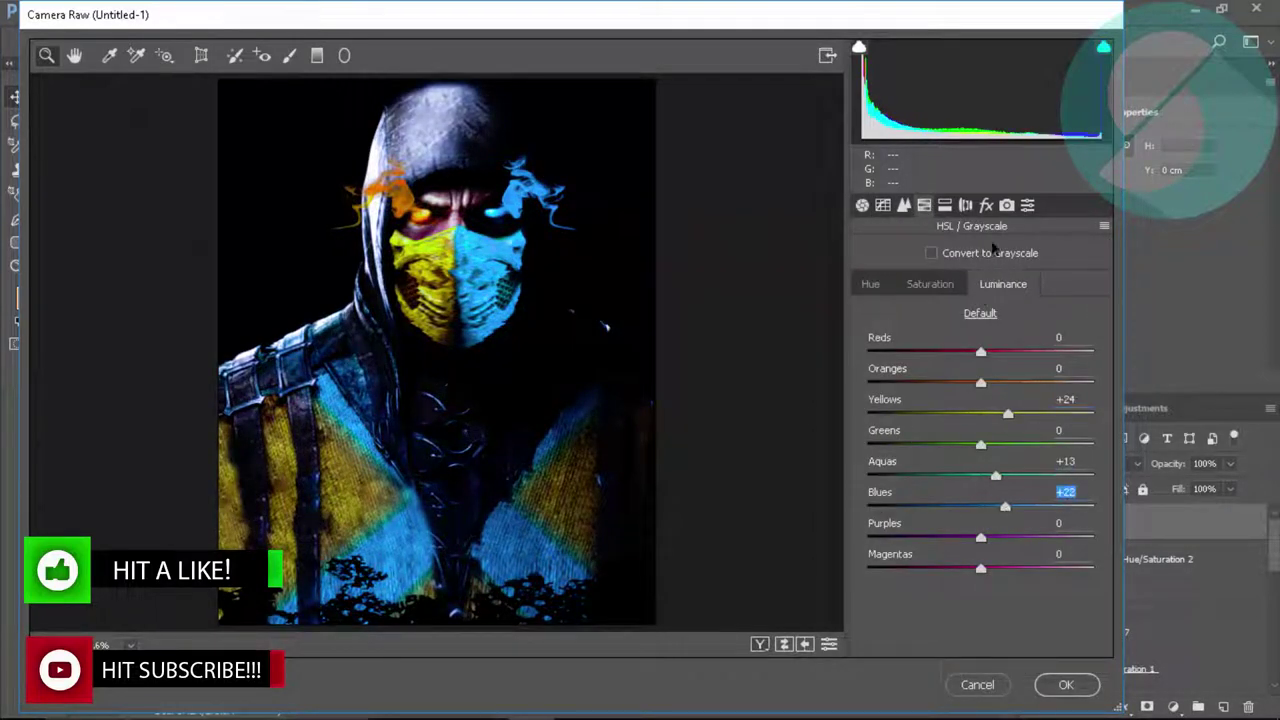
Add Grain 5 and a -93 vignette, then apply the Camera Raw grade.
key("ctrl+alt+7")
left_click_drag(868, 352, 879, 352)
left_click_drag(981, 514, 882, 514)
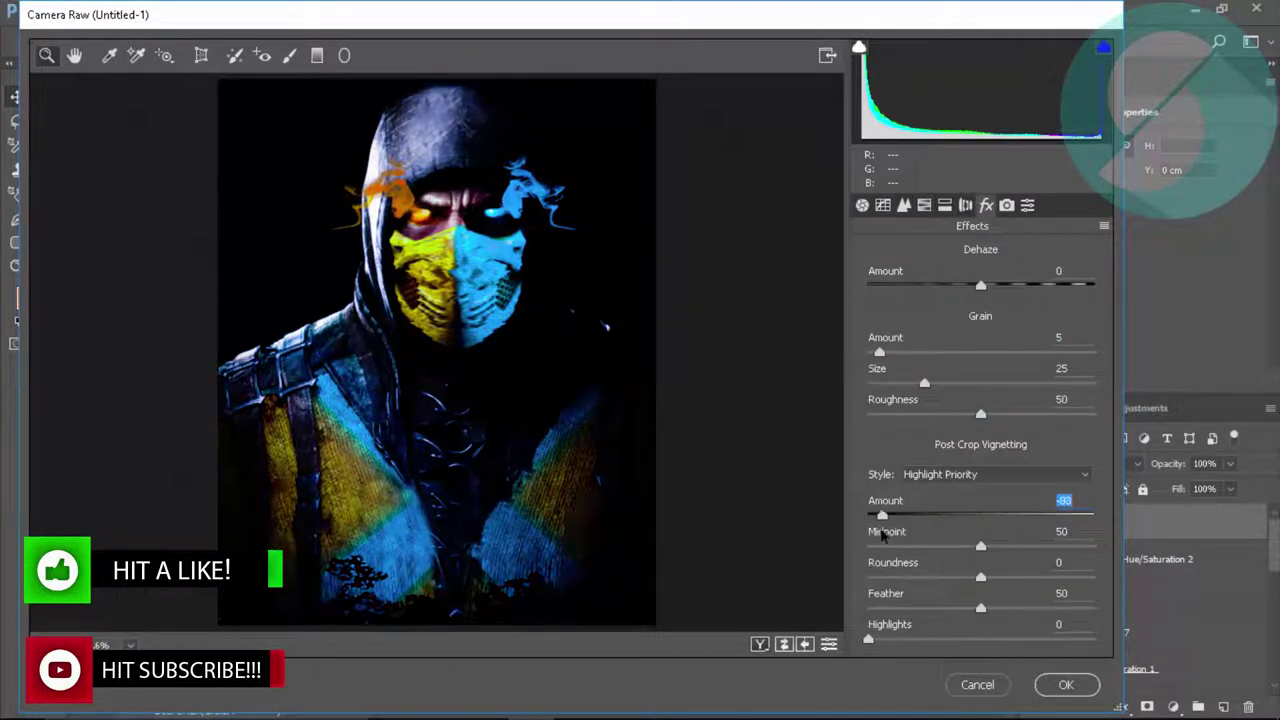
left_click(1064, 688)
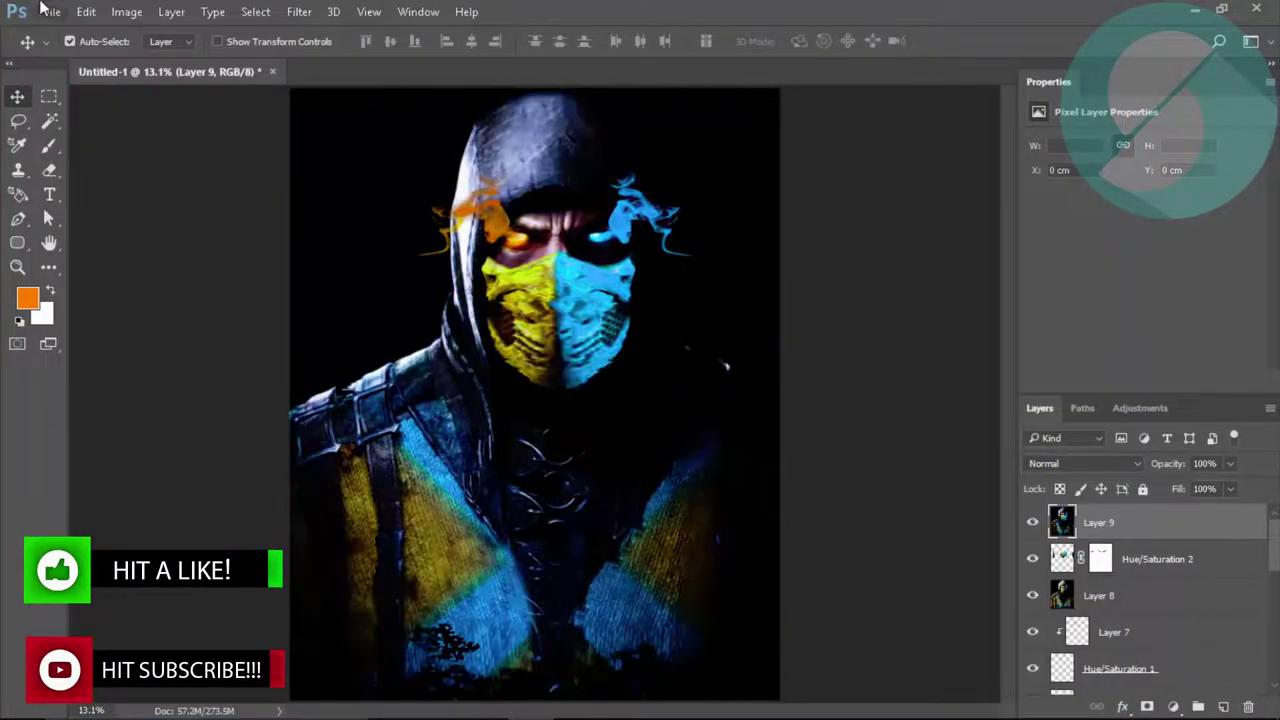
Nudge the graded Layer 9 slightly to the left with Free Transform.
key("ctrl+t")
key("shift+Left")
key("shift+Left")
key("shift+Left")
key("shift+Left")
key("shift+Left")
key("shift+Left")
key("Return")
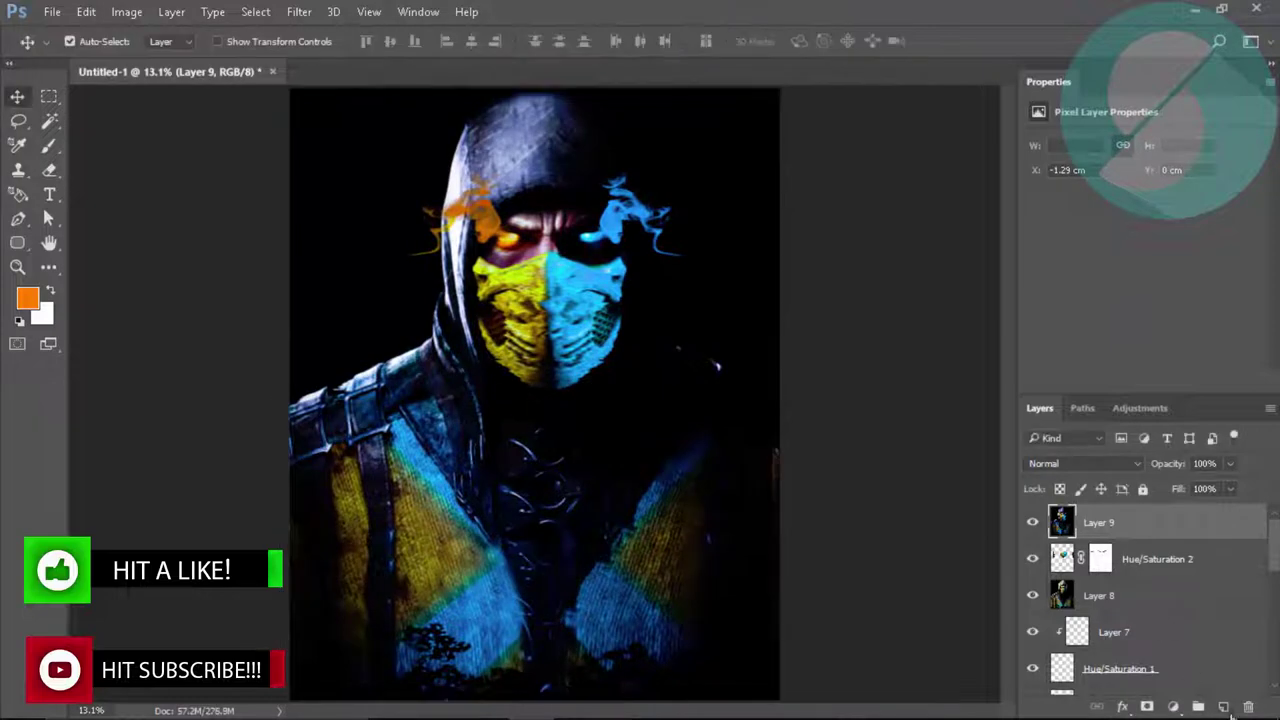
Add a new layer filled with black, and give Layer 9 a layer mask.
left_click(1222, 707, "ctrl")
key("shift+F5")
key("Return")
left_click(1100, 522)
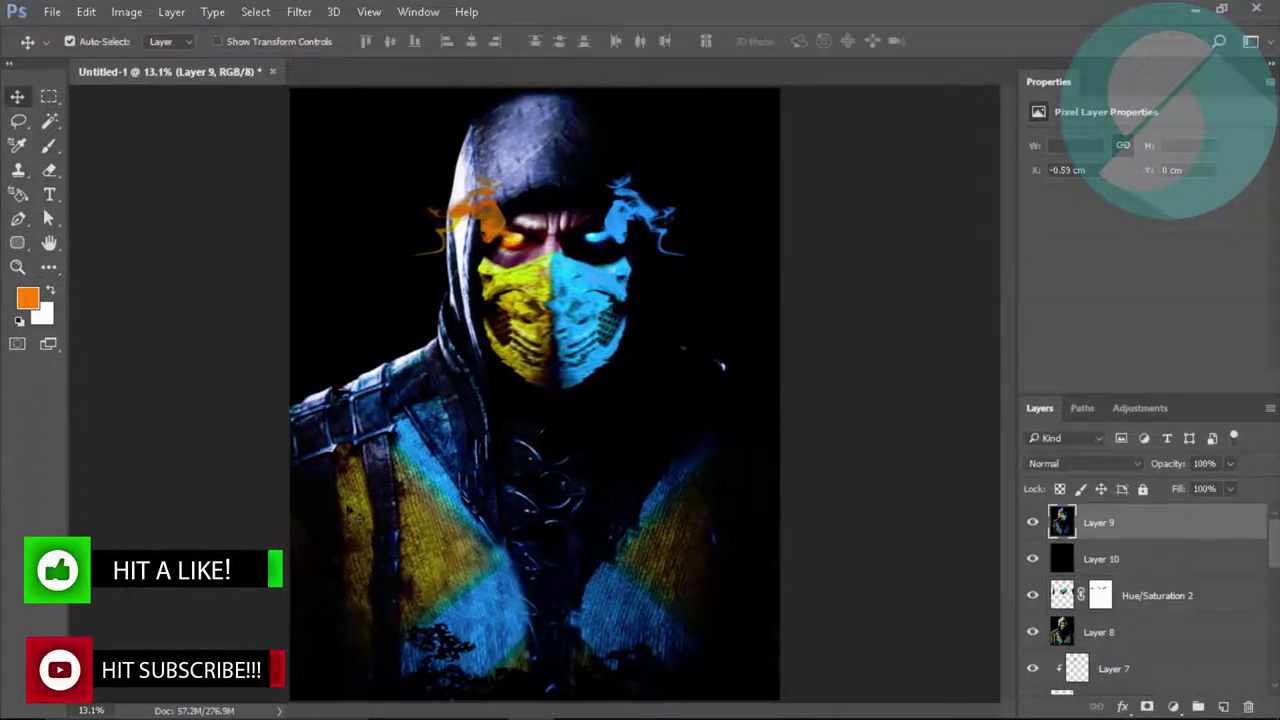
left_click(1147, 707)
key("b")
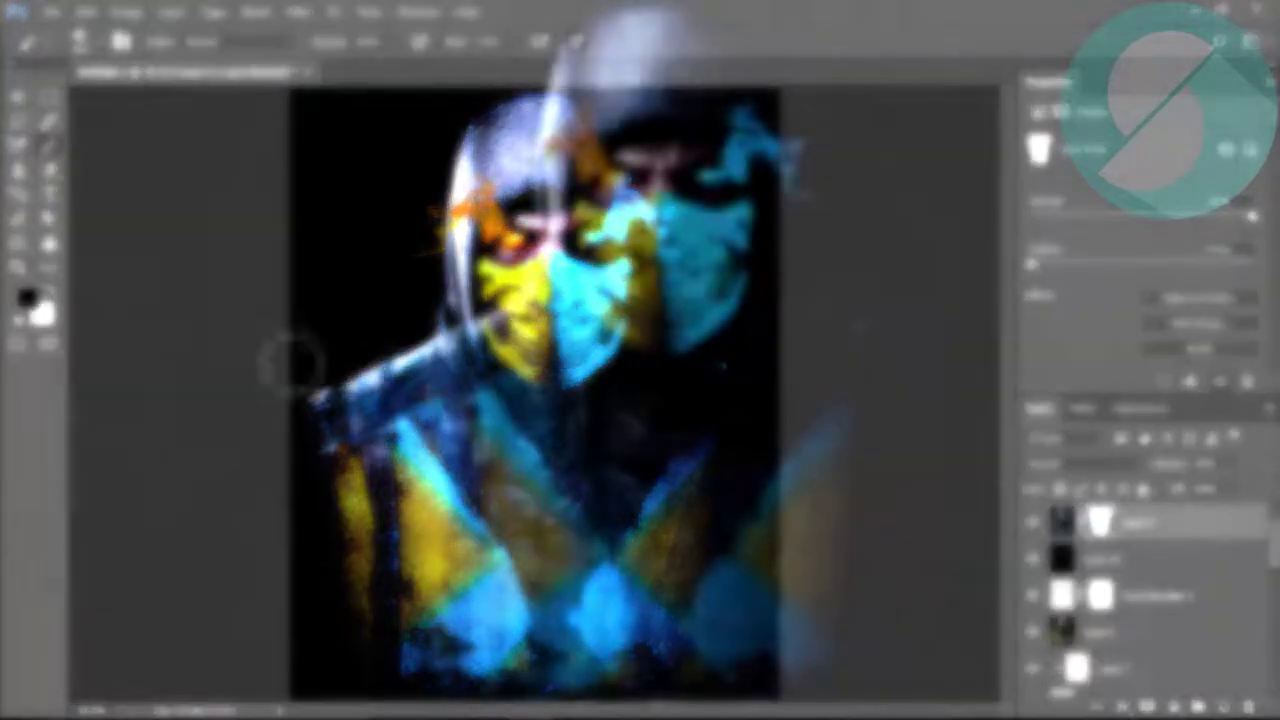